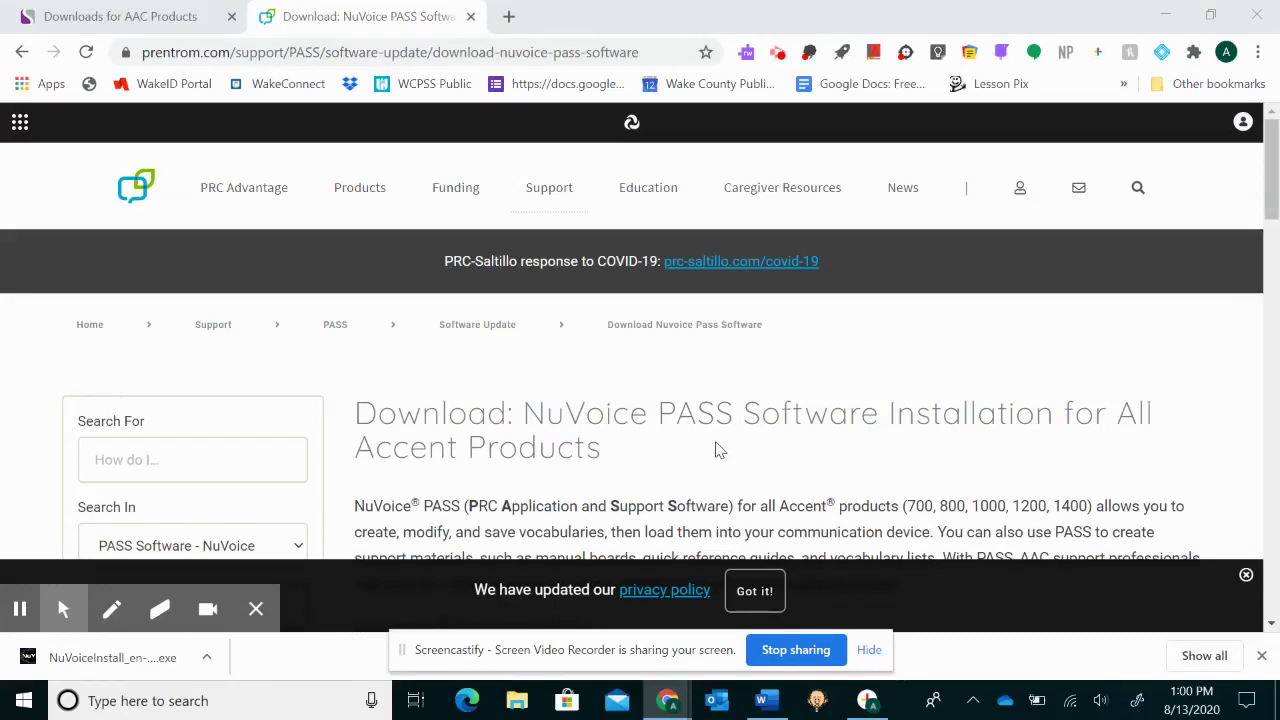
# Step: Scroll the PRC download page down to the NuVoice PASS Software Installation card
pyautogui.scroll(-2, 716, 450)
pyautogui.scroll(-3, 716, 450)
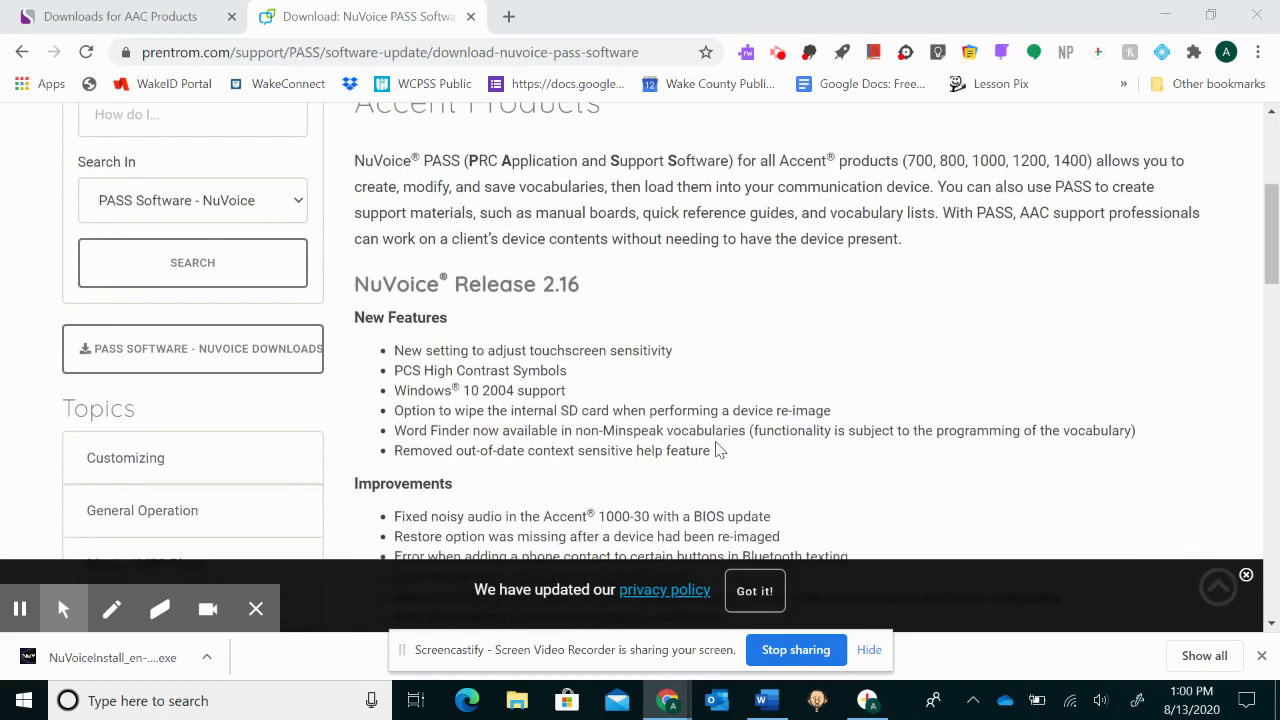
pyautogui.scroll(-4, 716, 450)
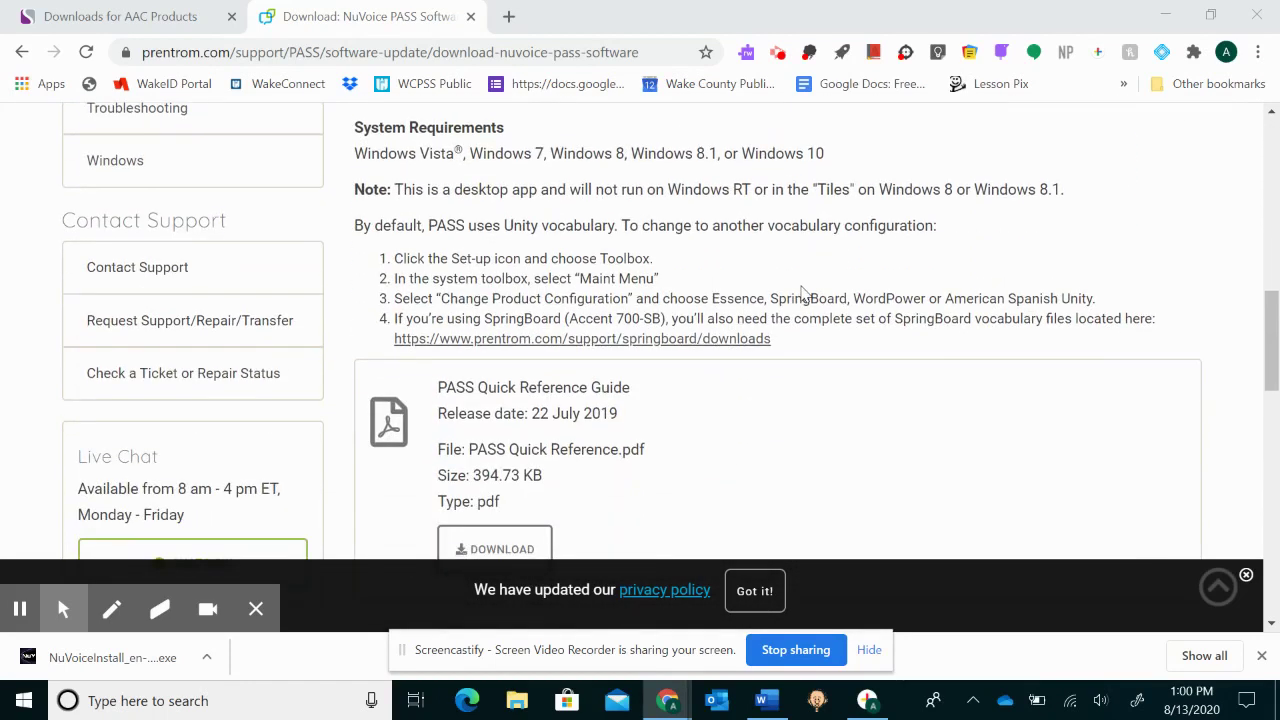
pyautogui.scroll(-1, 843, 404)
pyautogui.scroll(9, 843, 404)
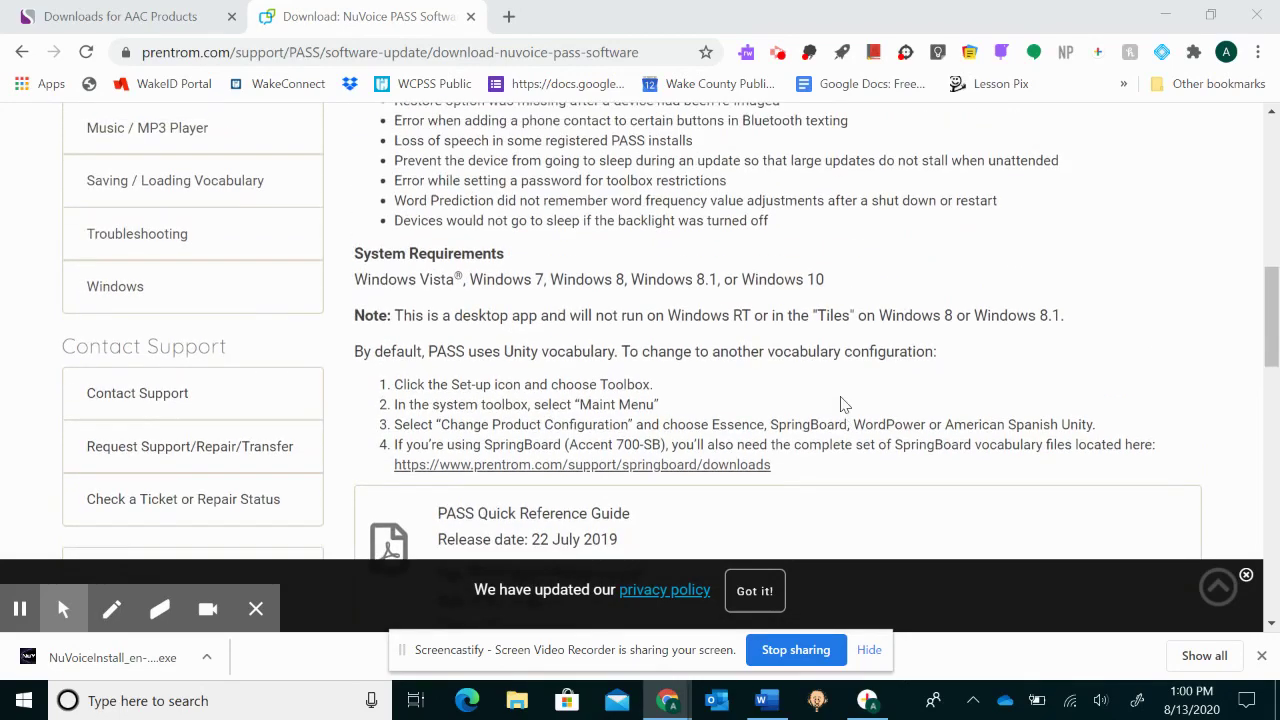
pyautogui.scroll(-1, 843, 404)
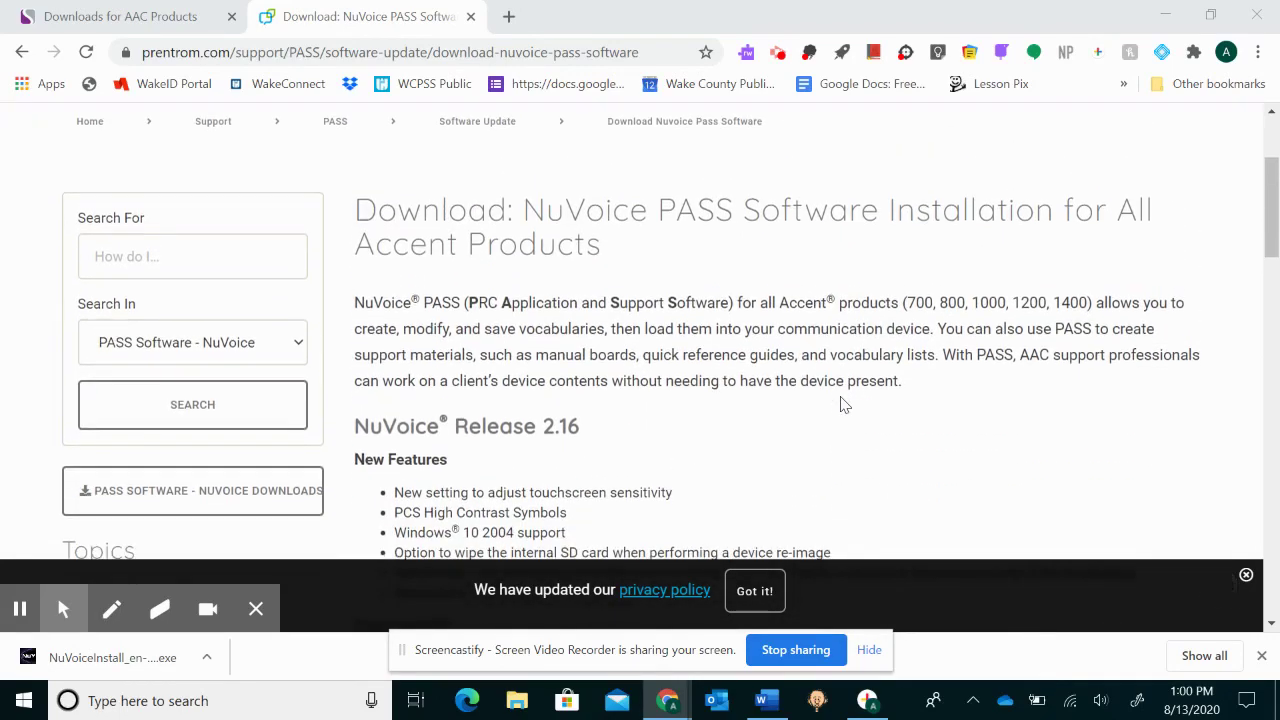
pyautogui.scroll(2, 843, 404)
pyautogui.scroll(-3, 843, 404)
pyautogui.scroll(-5, 843, 404)
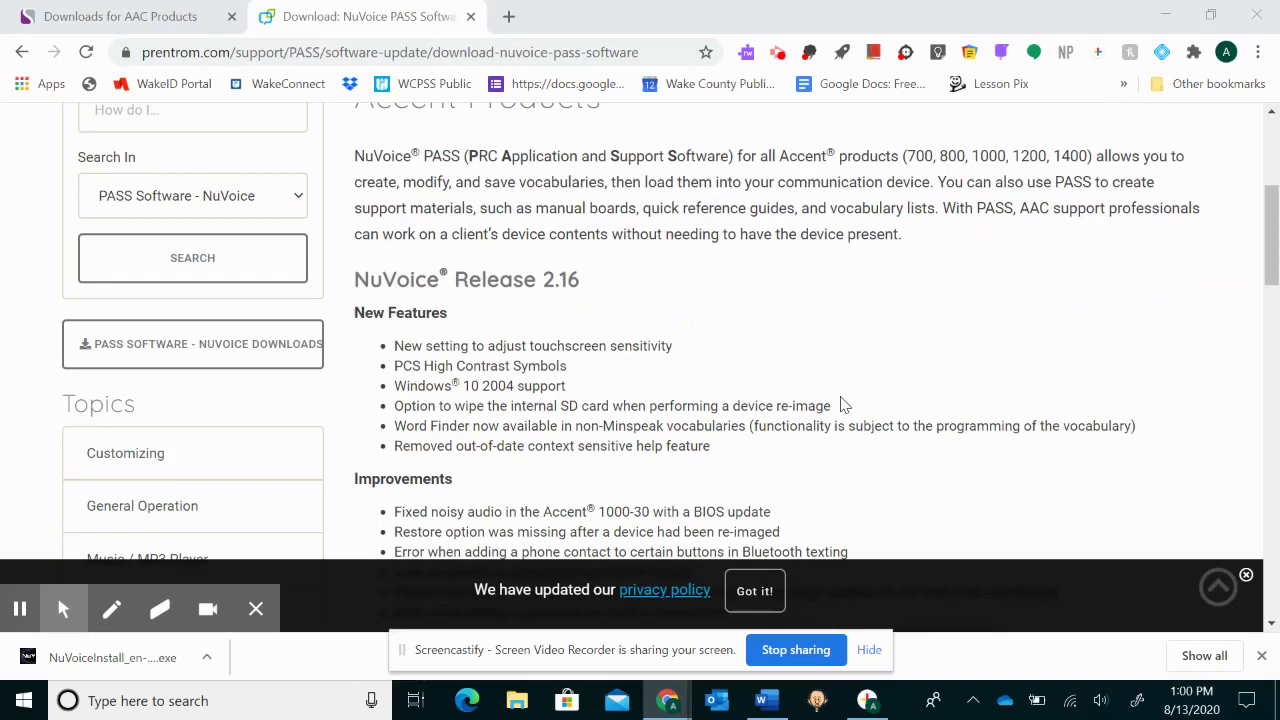
pyautogui.scroll(-5, 843, 404)
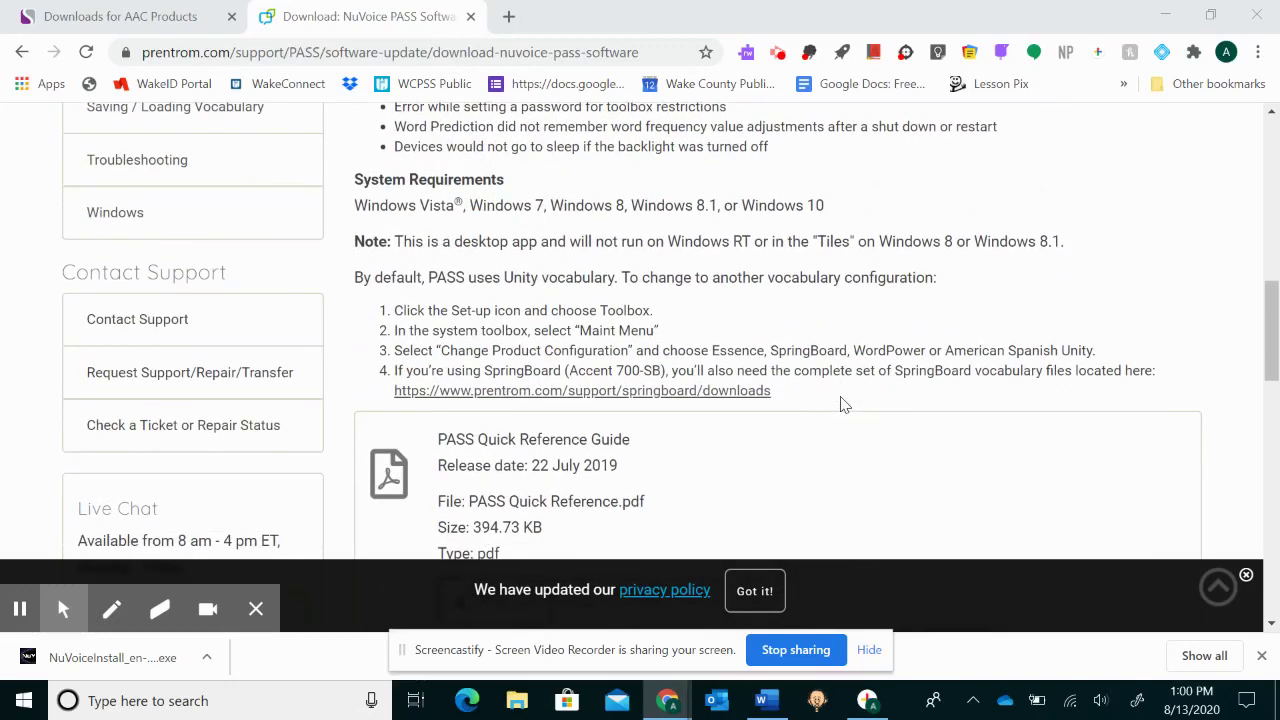
pyautogui.scroll(-1, 843, 404)
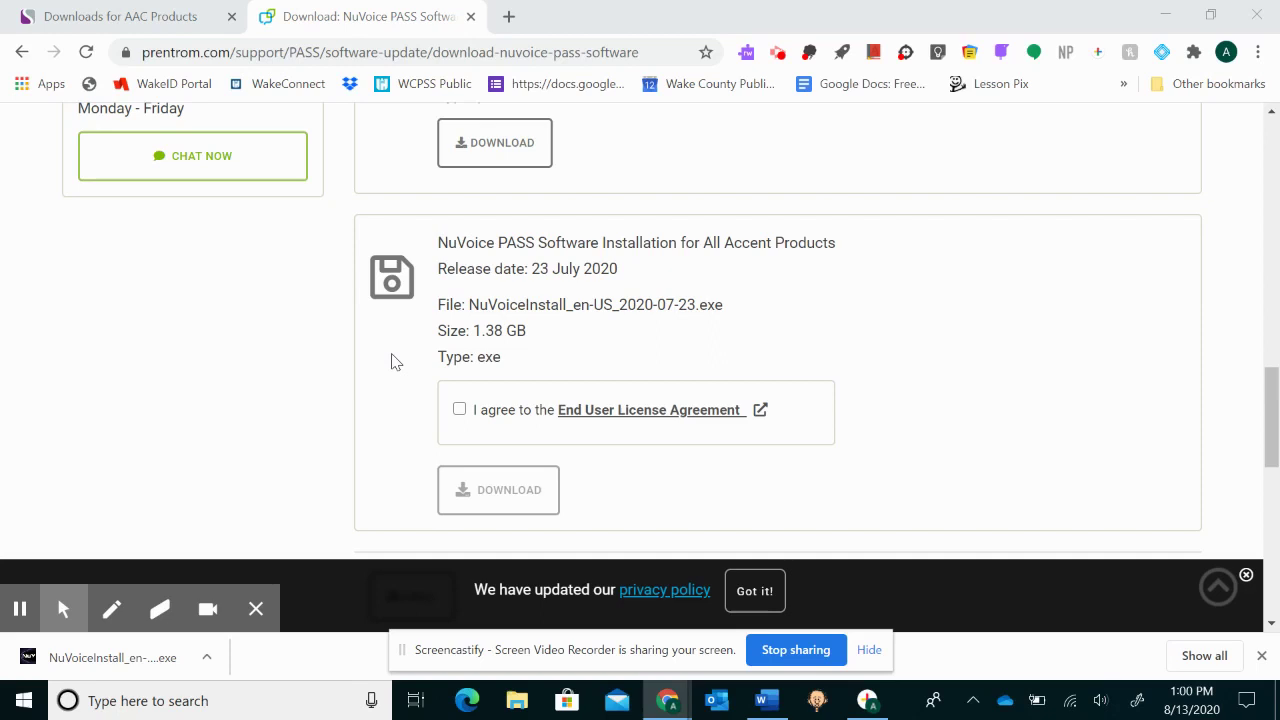
# Step: Run NuVoiceInstall, keeping the default folder, Start Menu folder and desktop shortcut, and install
pyautogui.click(101, 660)
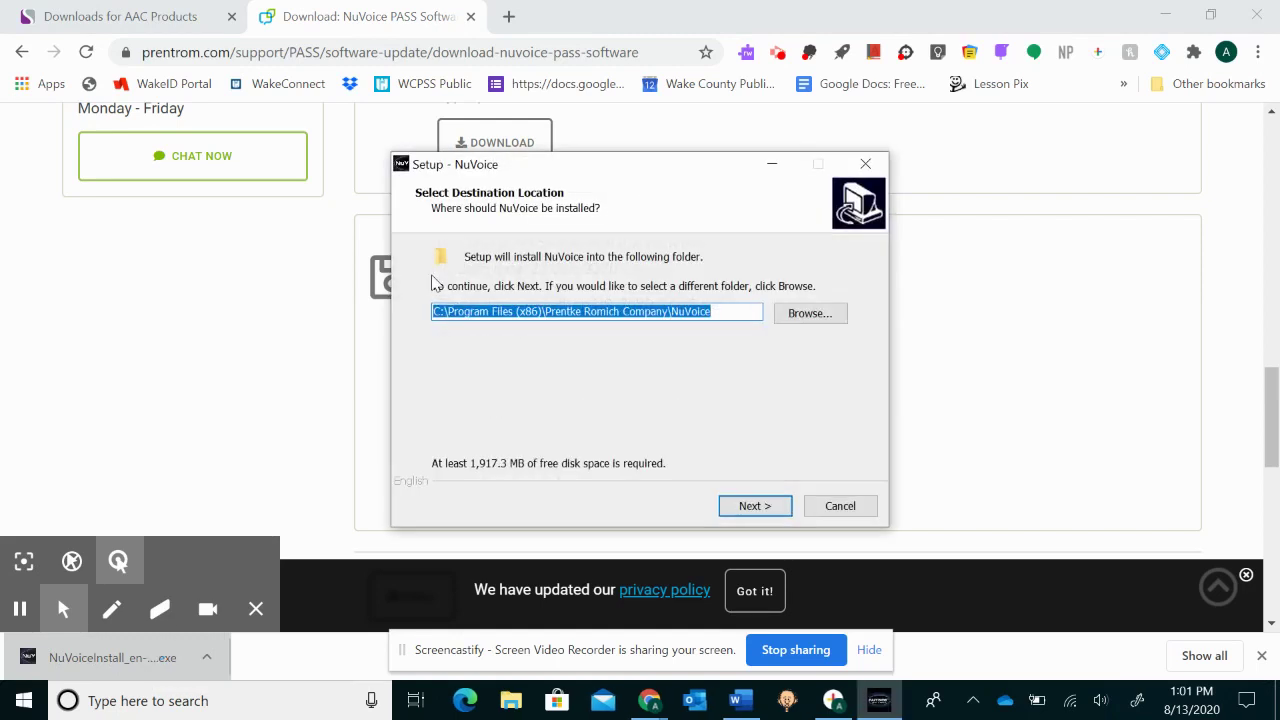
pyautogui.click(765, 510)
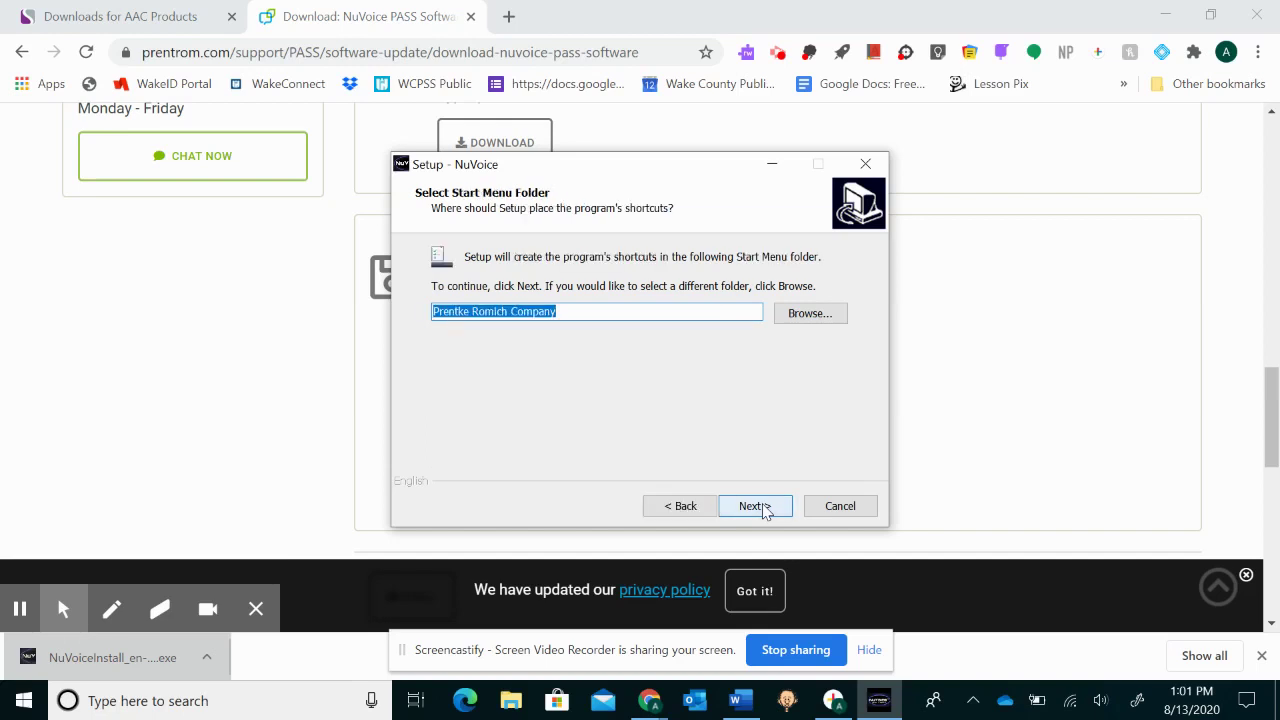
pyautogui.click(755, 506)
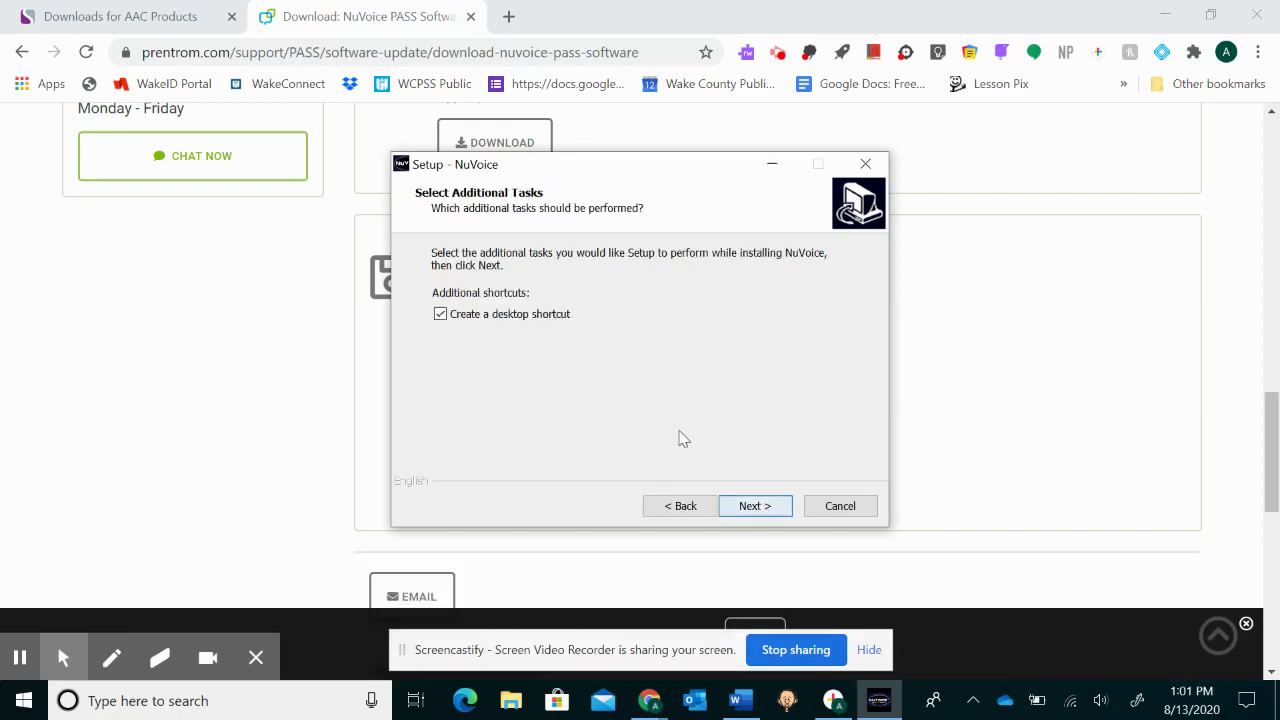
pyautogui.click(770, 508)
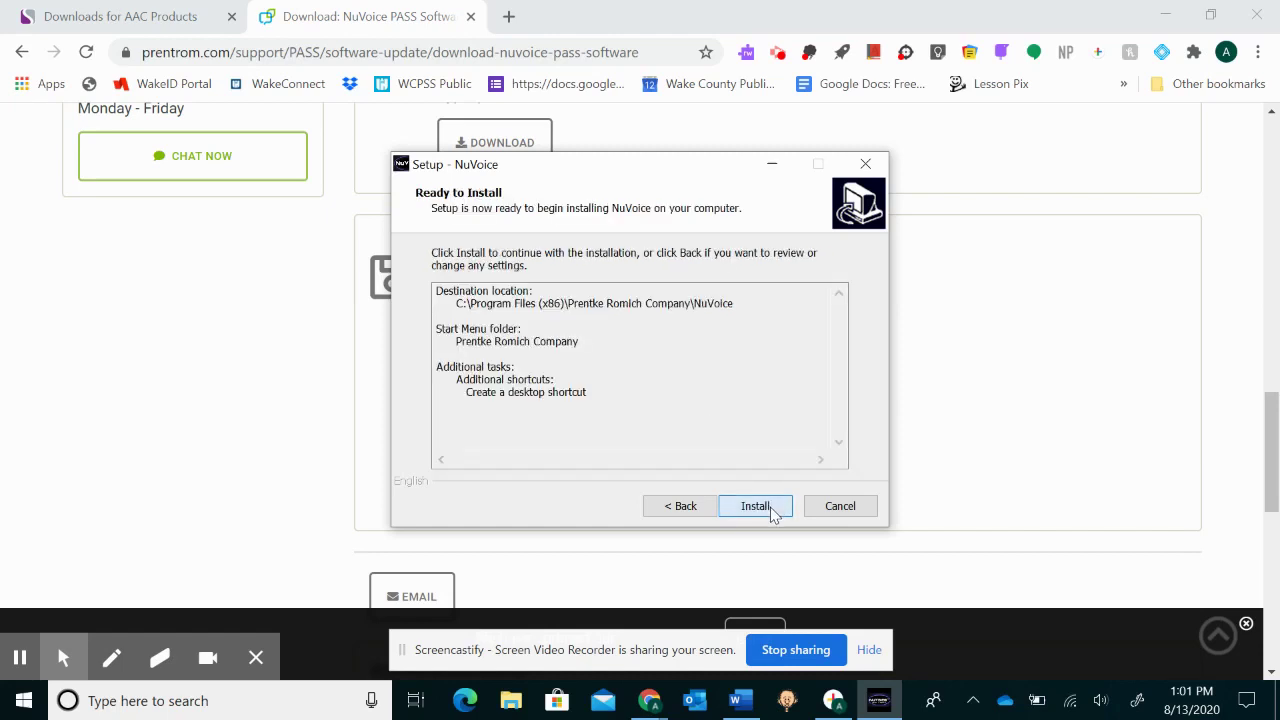
pyautogui.click(757, 506)
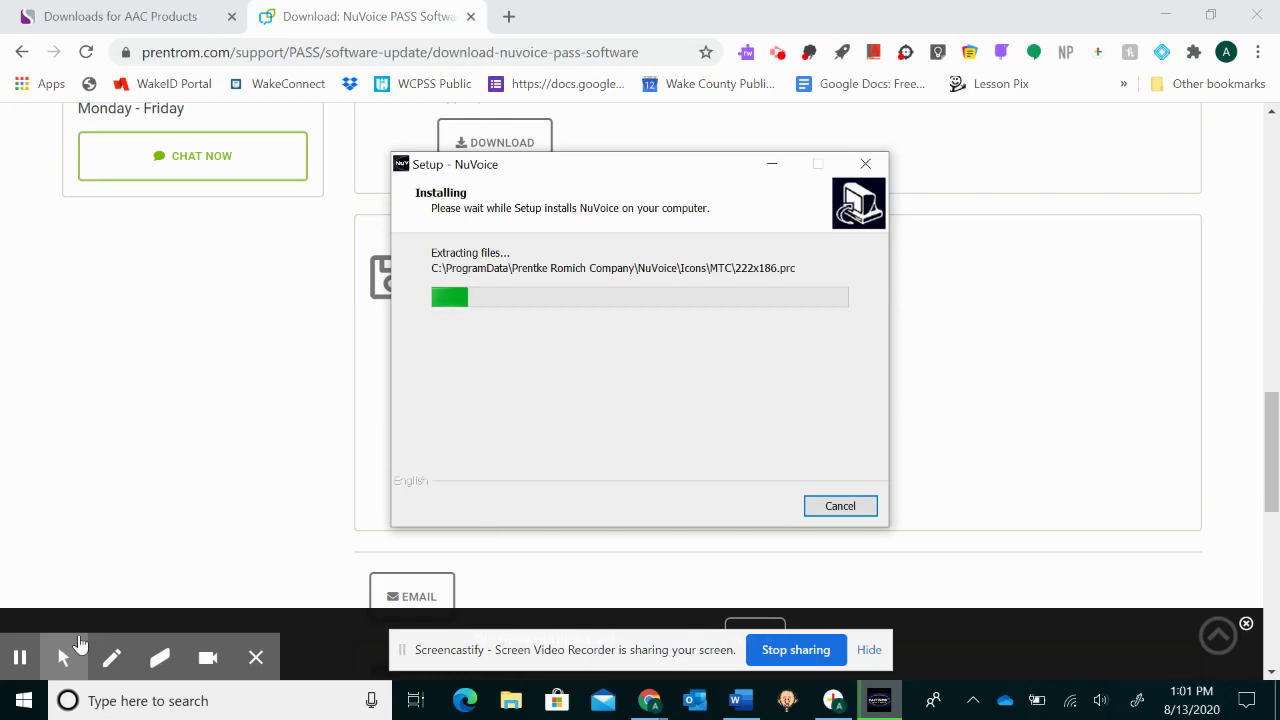
# Step: Minimize Chrome to watch the NuVoice Setup progress on the desktop
pyautogui.click(19, 660)
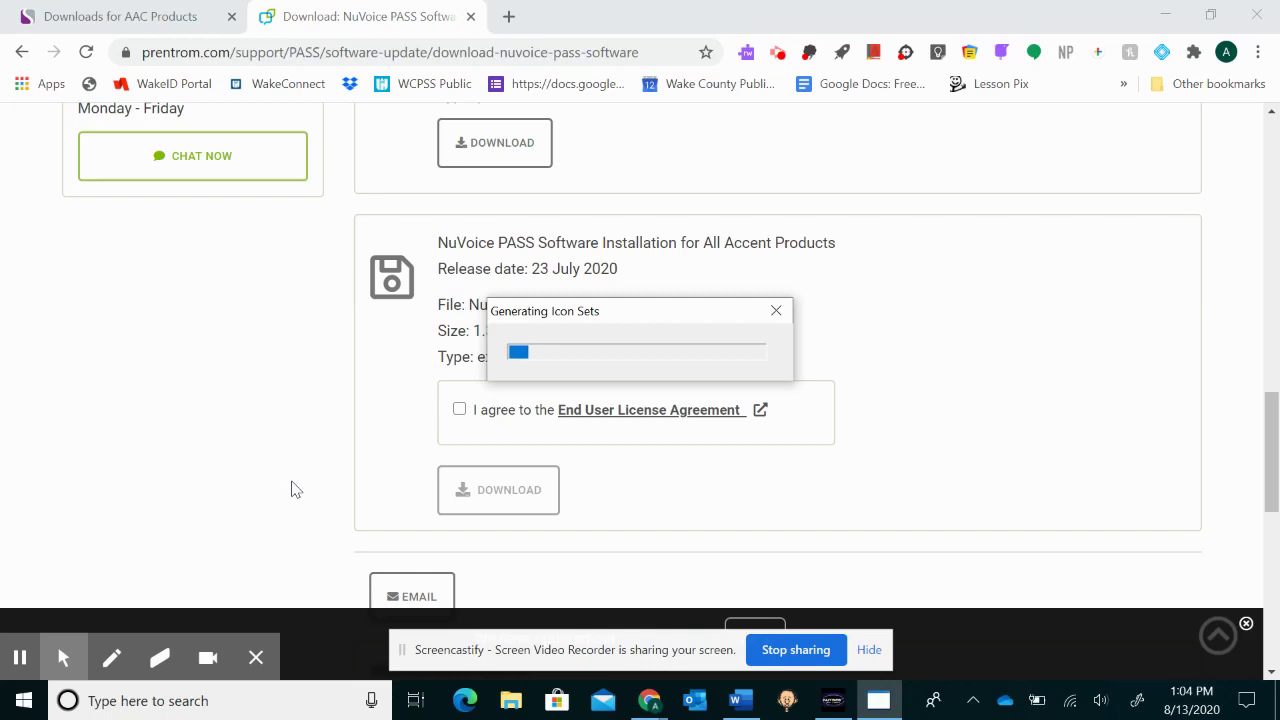
pyautogui.click(20, 657)
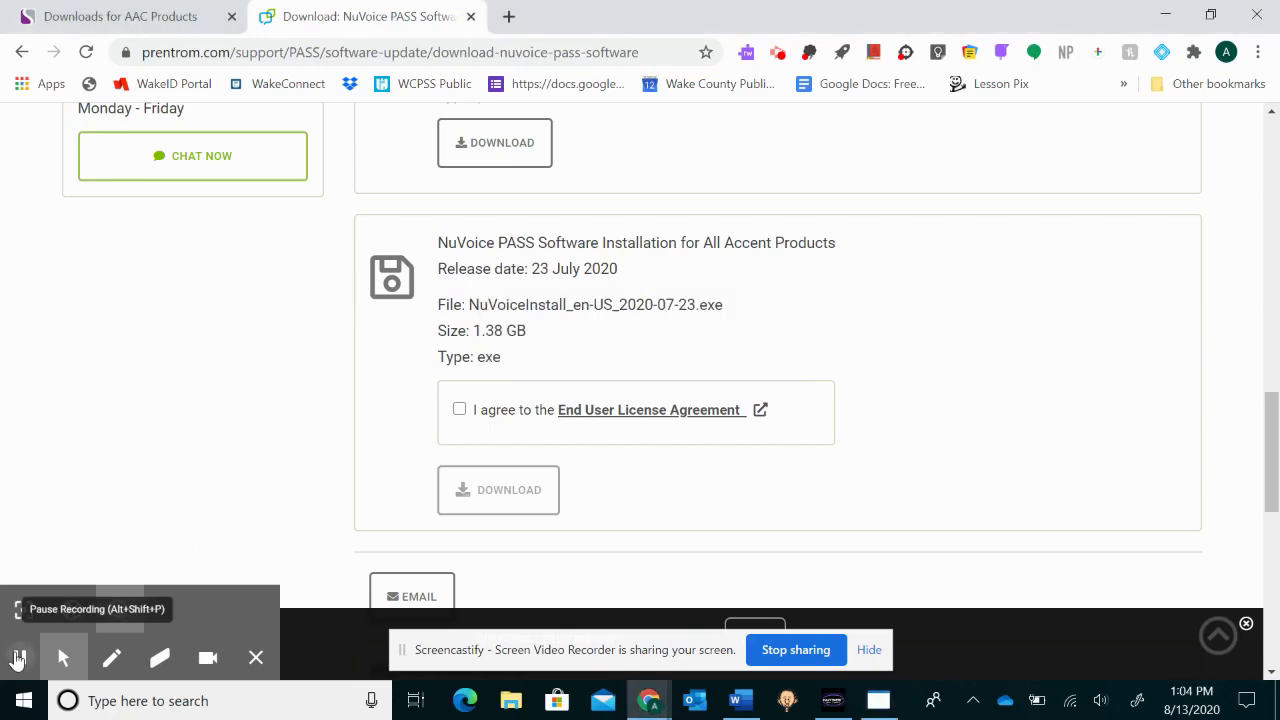
pyautogui.click(1165, 15)
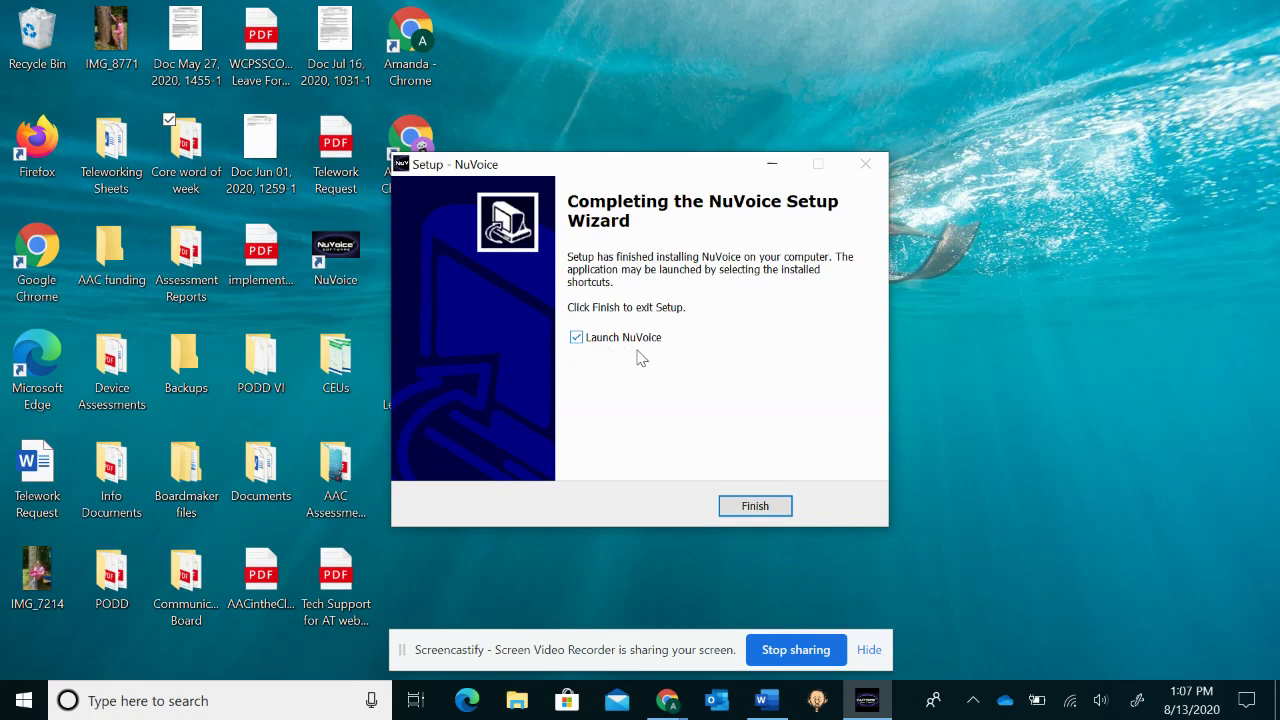
# Step: Finish setup with Launch NuVoice ticked and skip speech registration
pyautogui.click(755, 507)
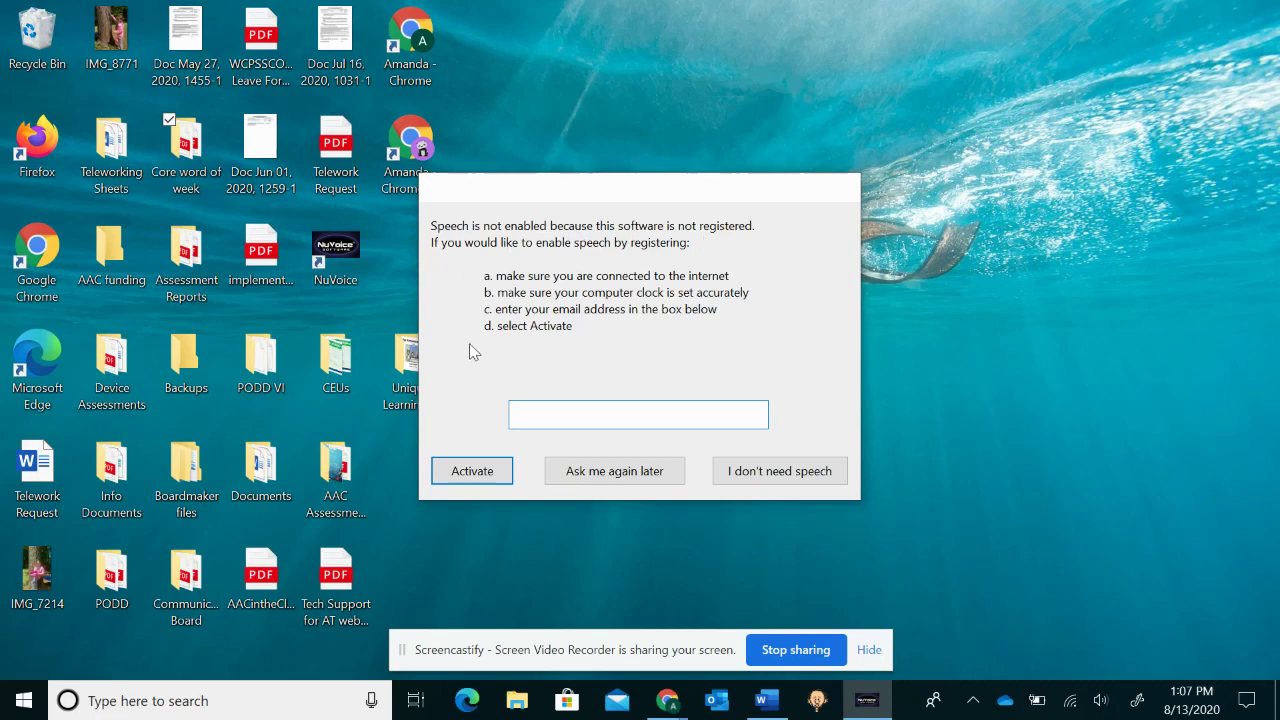
pyautogui.click(778, 472)
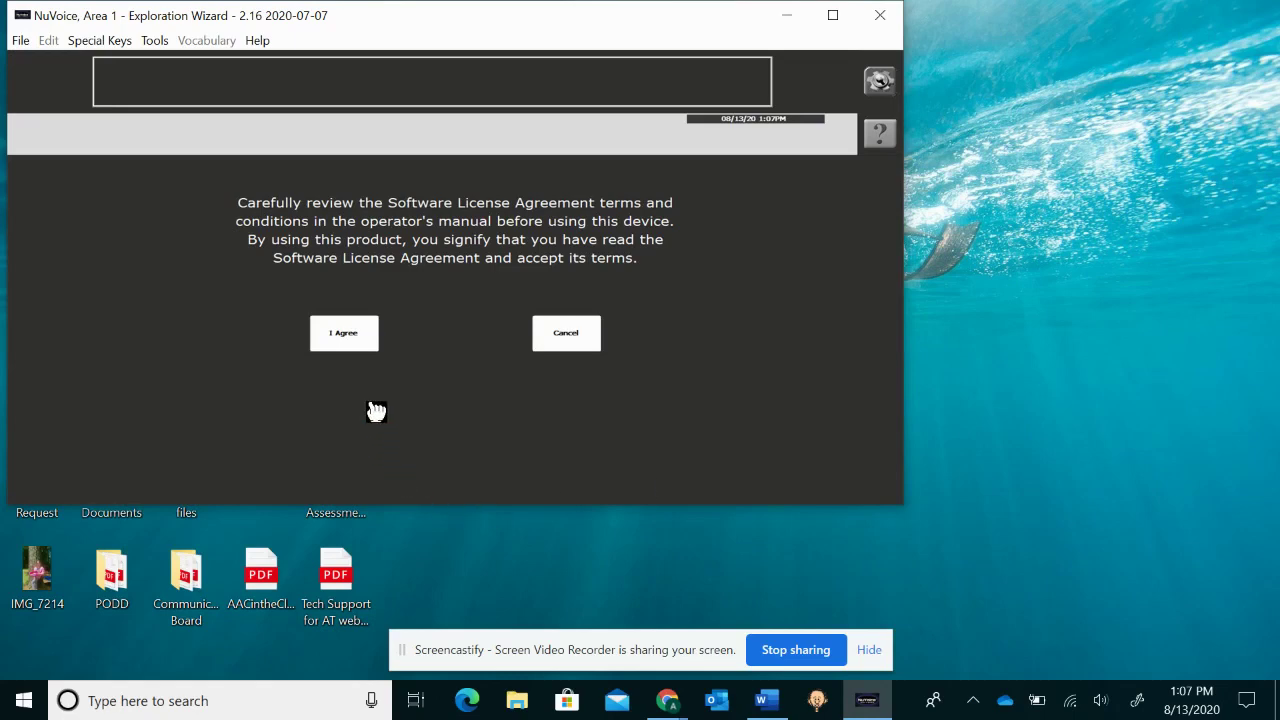
# Step: Accept the license and choose the LAMP Words For Life vocabulary, standard LAMP WFL, Full version
pyautogui.click(341, 334)
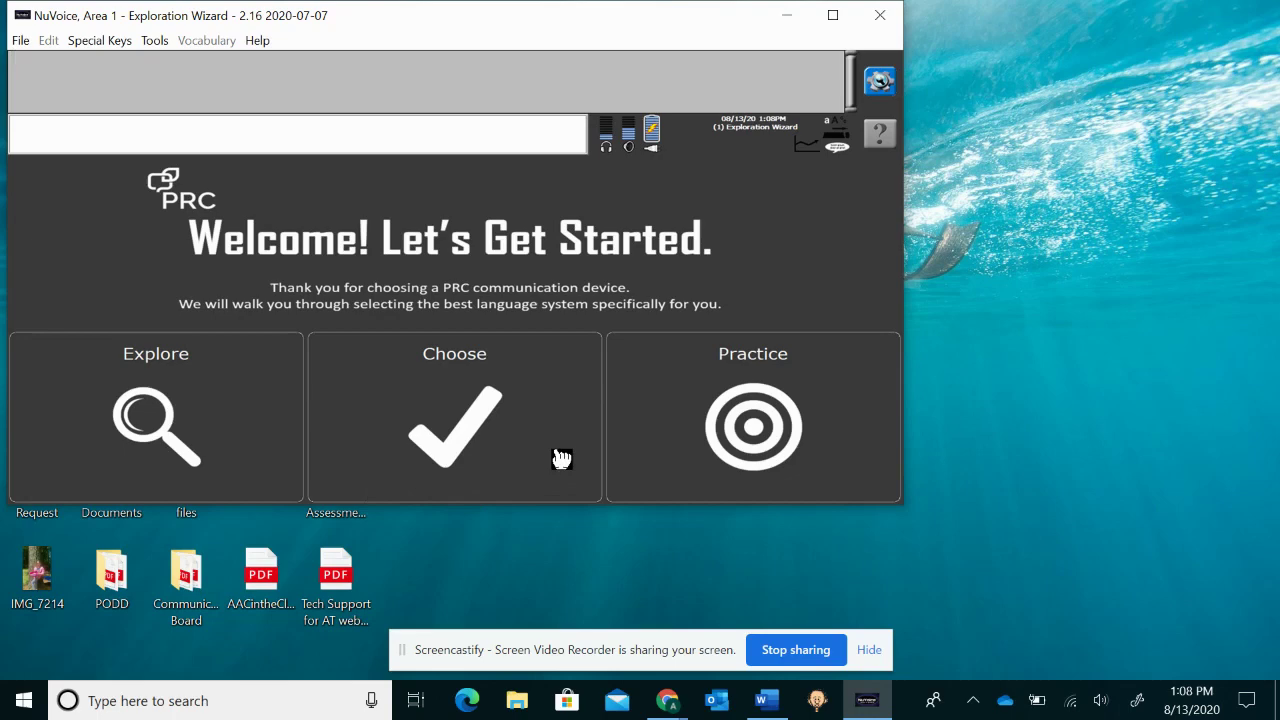
pyautogui.click(491, 416)
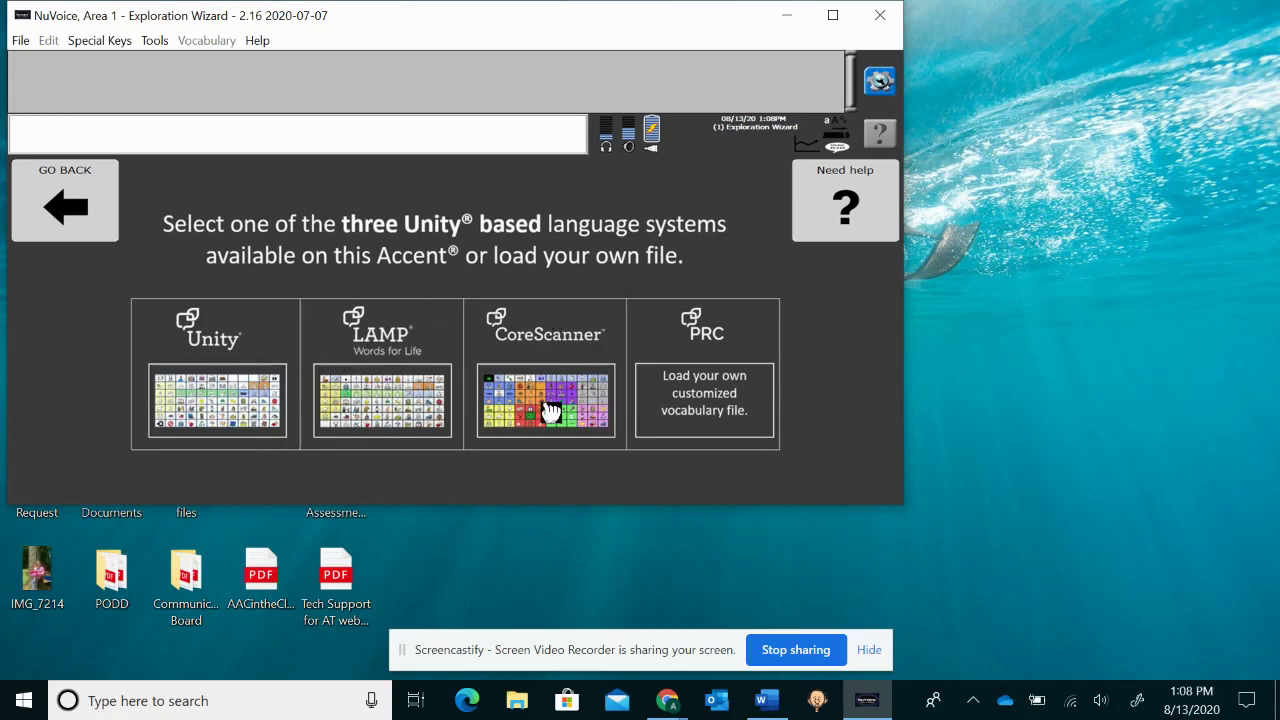
pyautogui.click(378, 379)
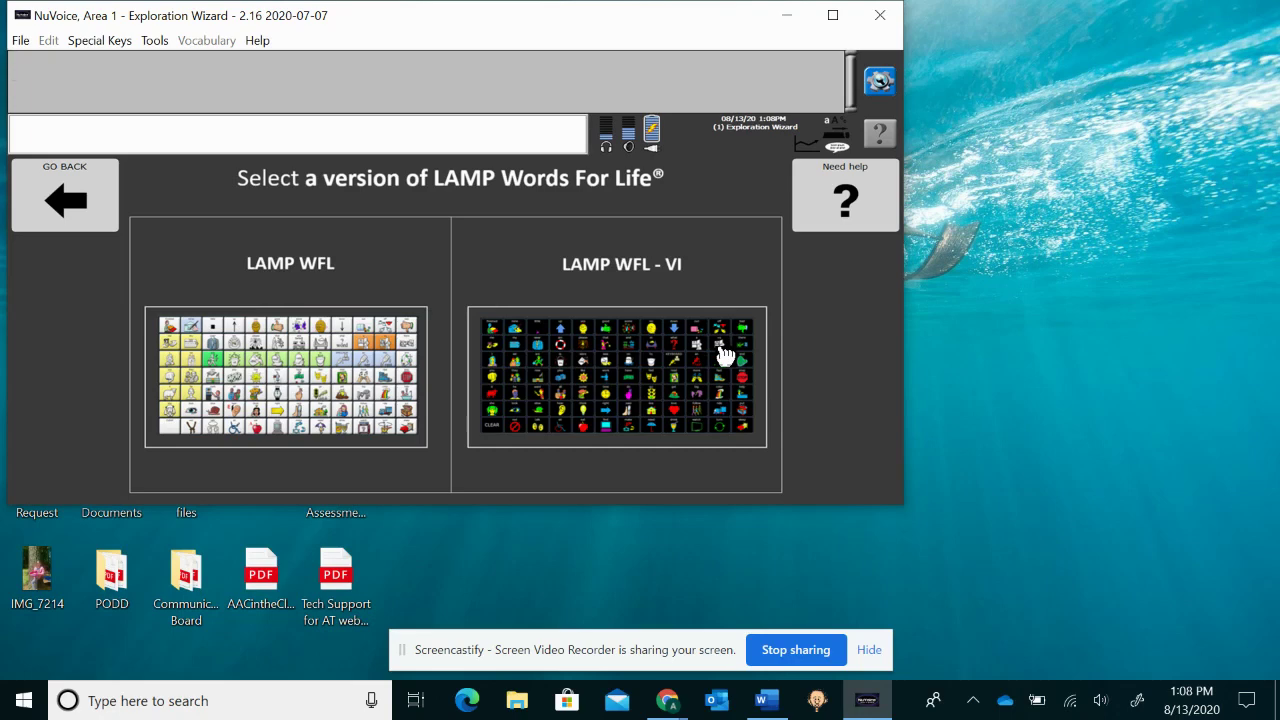
pyautogui.click(253, 360)
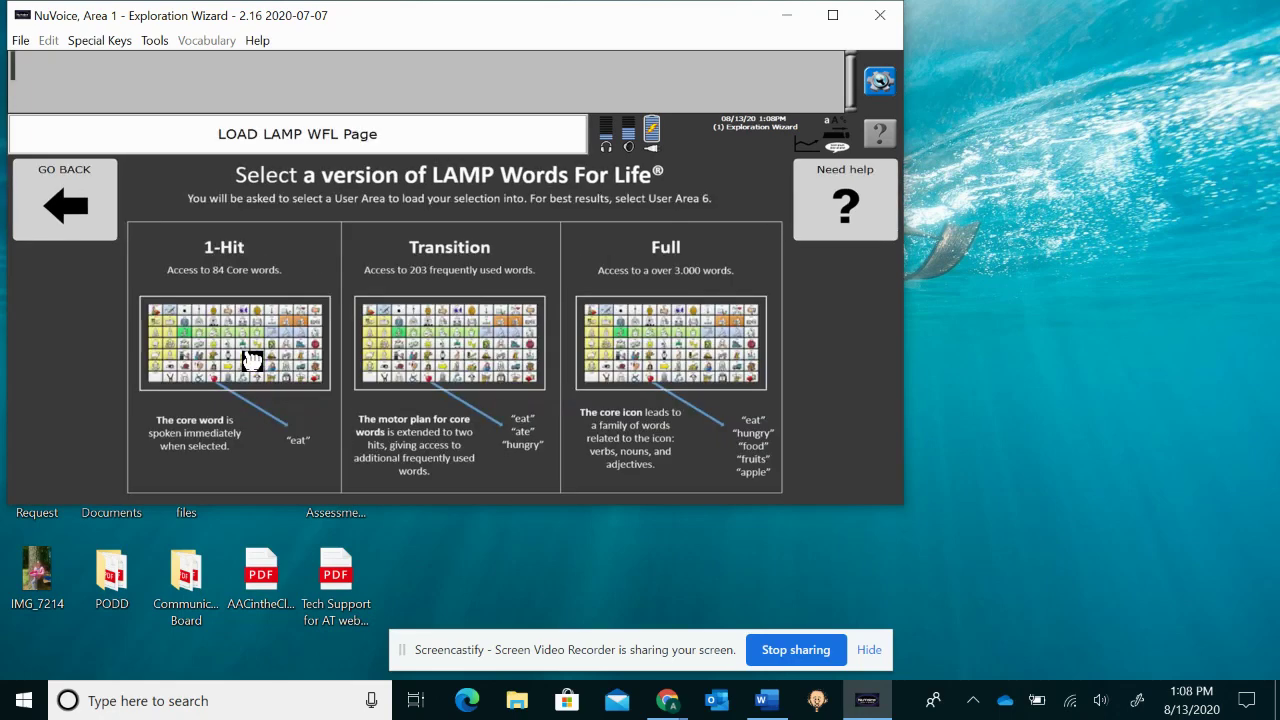
pyautogui.click(720, 366)
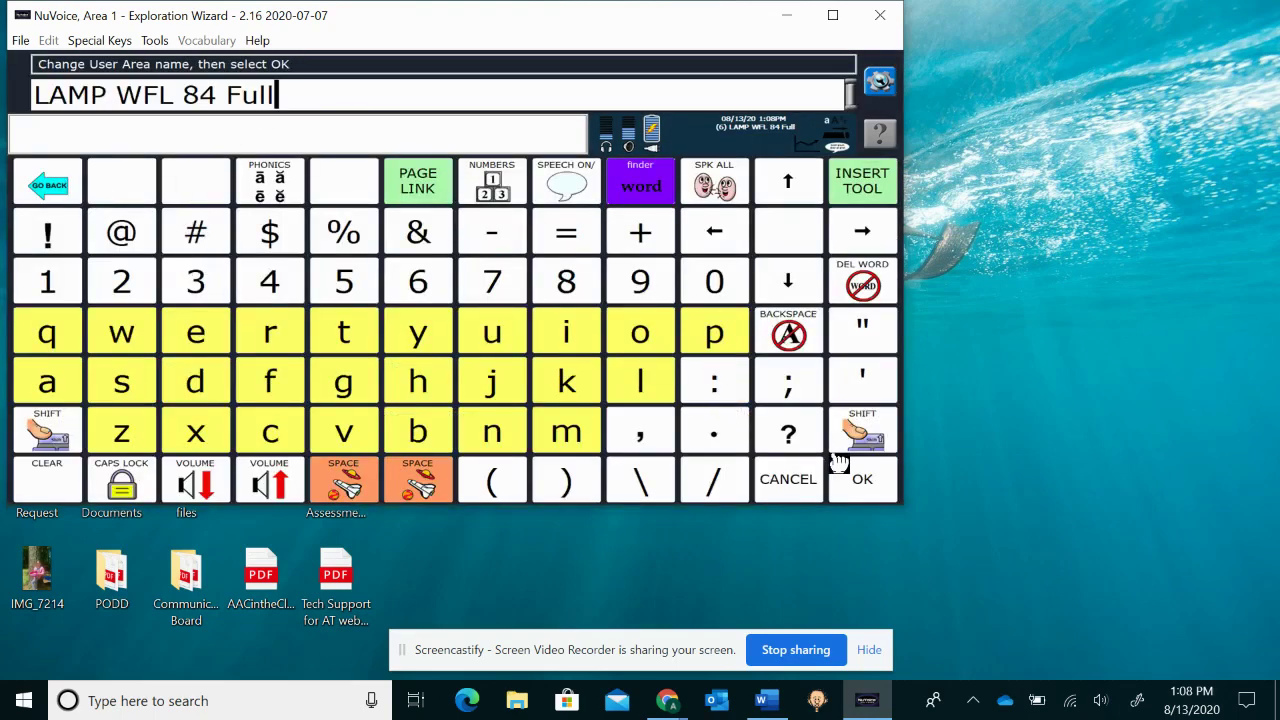
# Step: Keep the user area name 'LAMP WFL 84 Full', maximize NuVoice, and show the toolbox panel
pyautogui.click(862, 484)
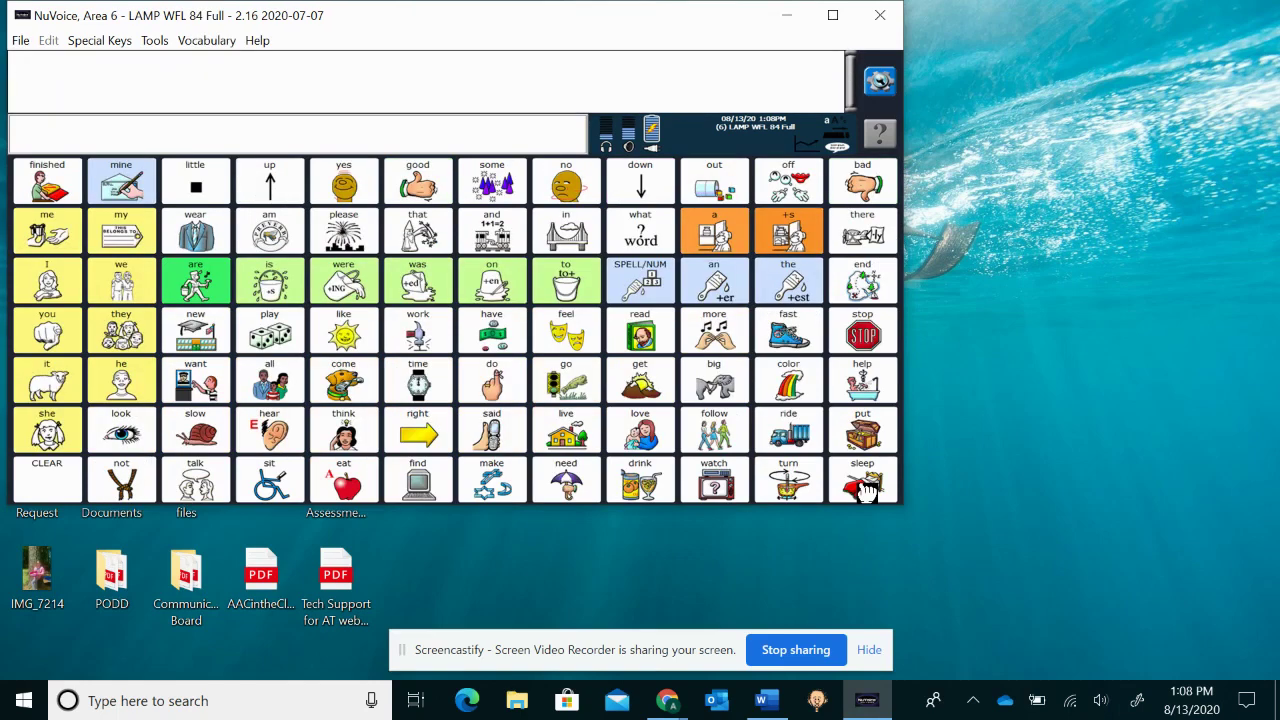
pyautogui.click(832, 15)
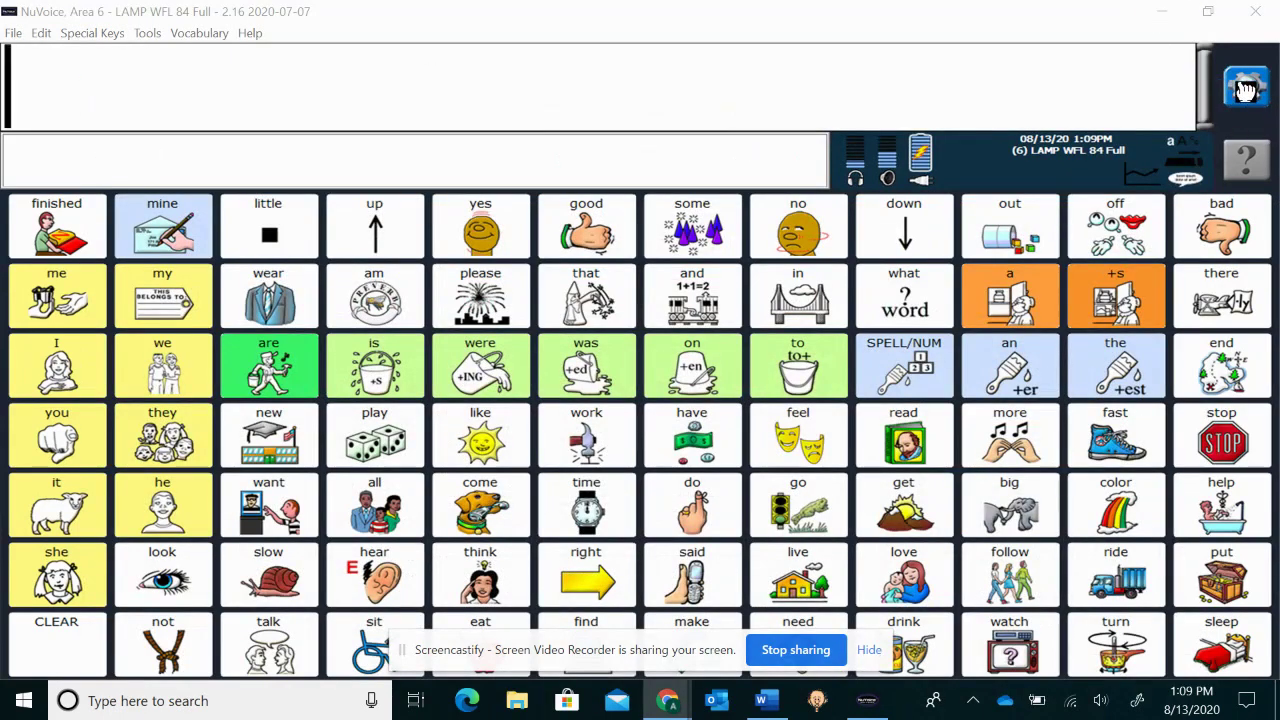
pyautogui.click(1245, 88)
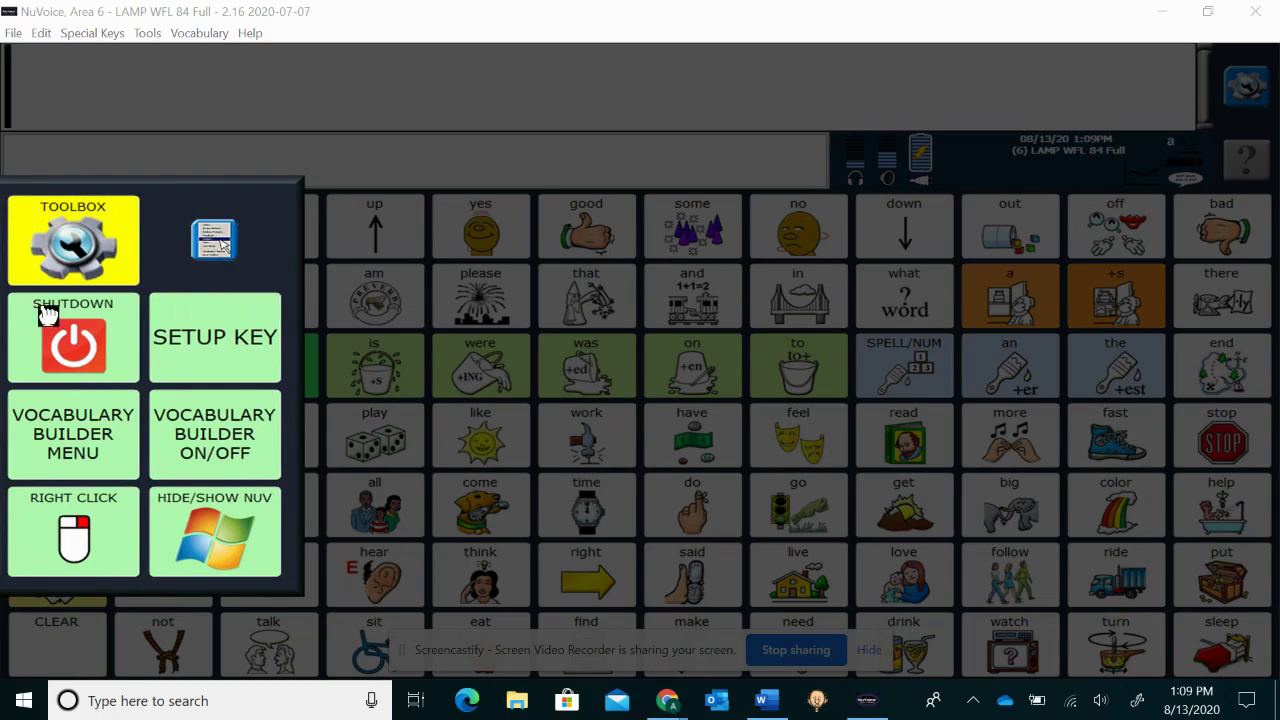
# Step: Switch to User Area 3, Unity 60 Sequenced, through the toolbox's User Area Menu
pyautogui.click(60, 252)
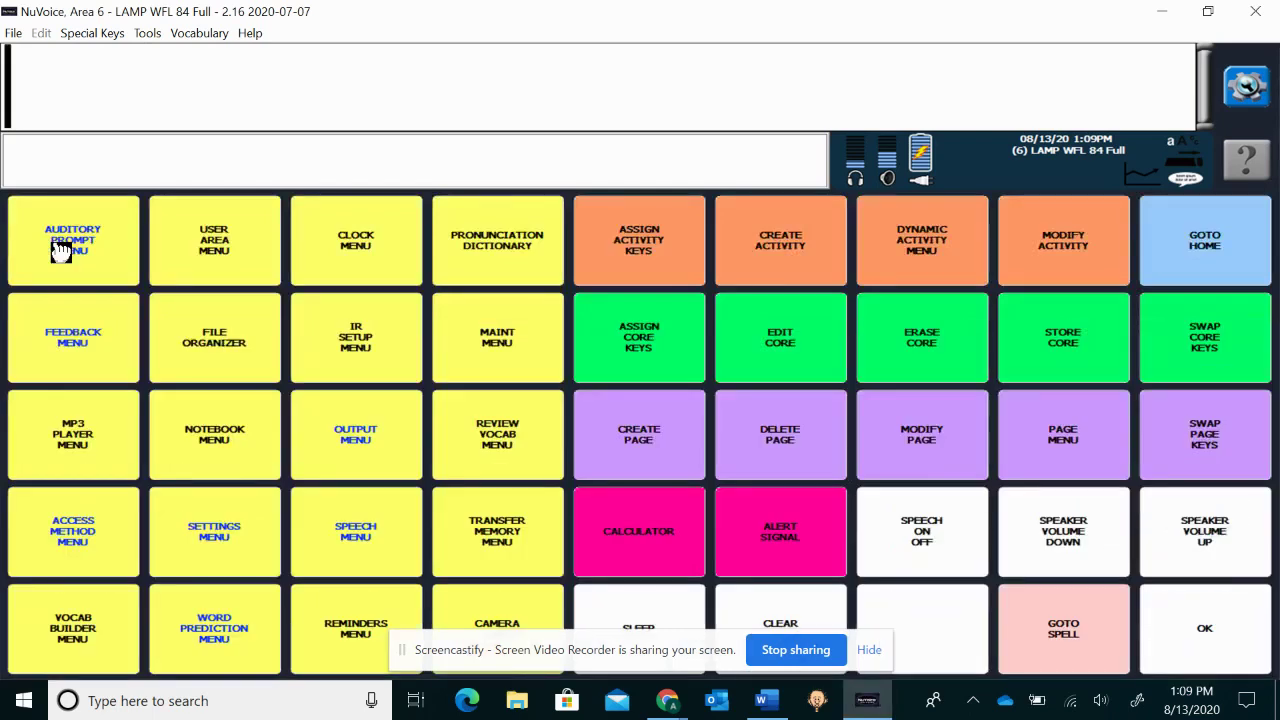
pyautogui.click(216, 246)
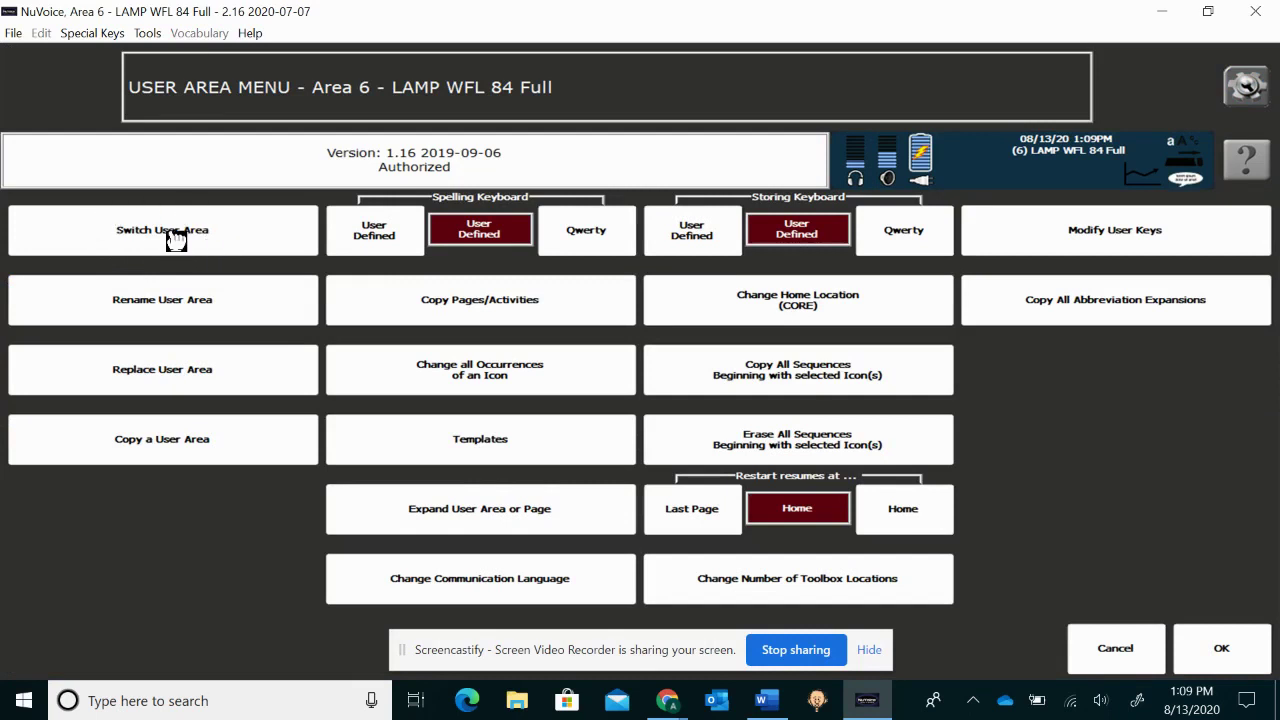
pyautogui.click(176, 240)
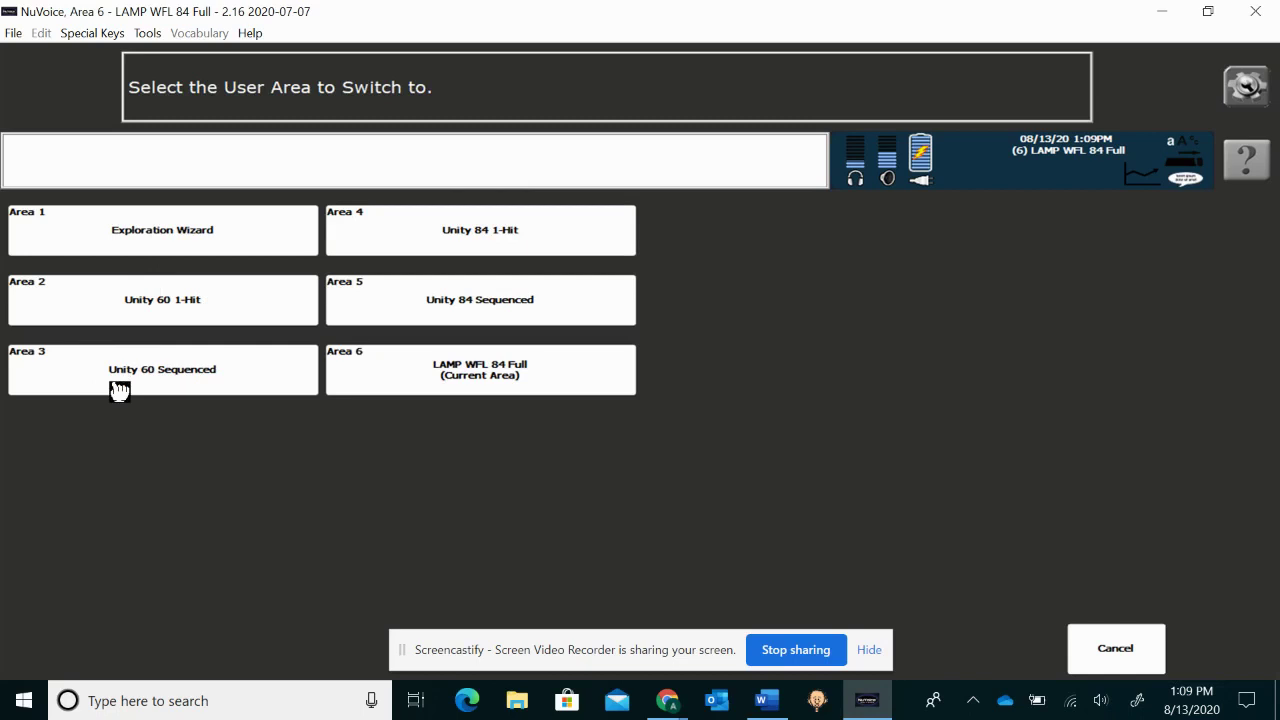
pyautogui.click(163, 383)
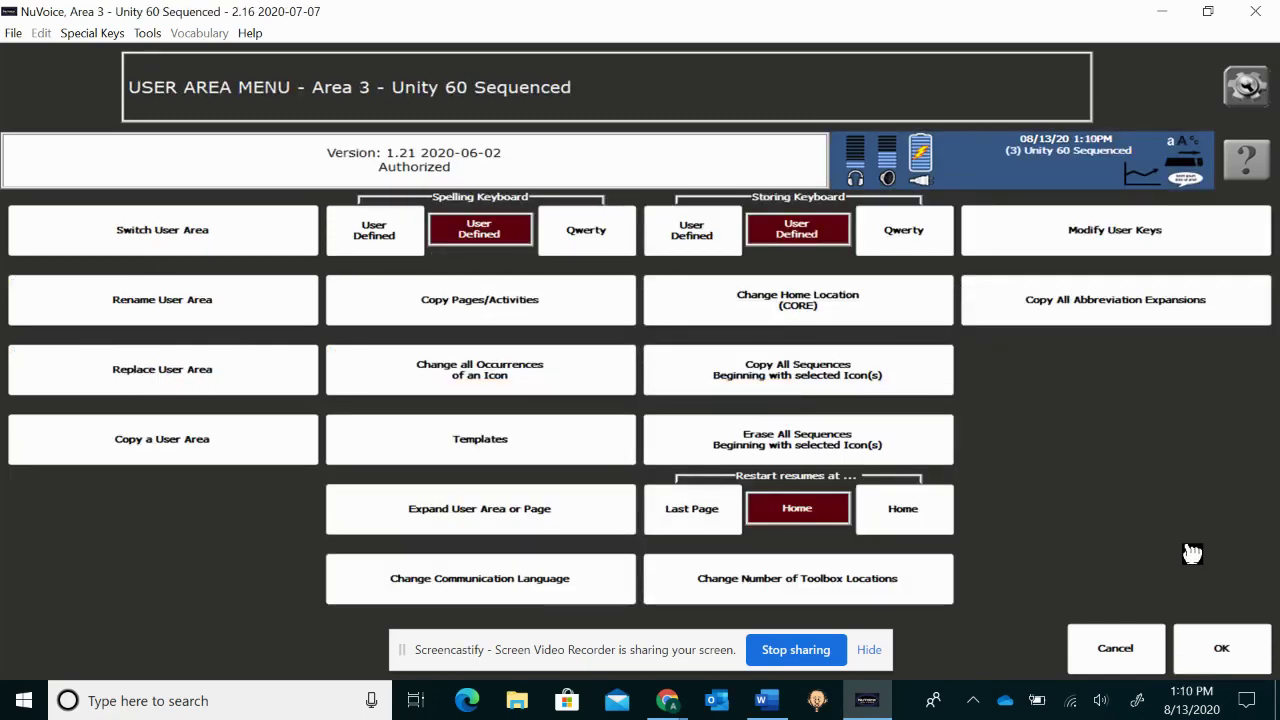
pyautogui.click(1224, 652)
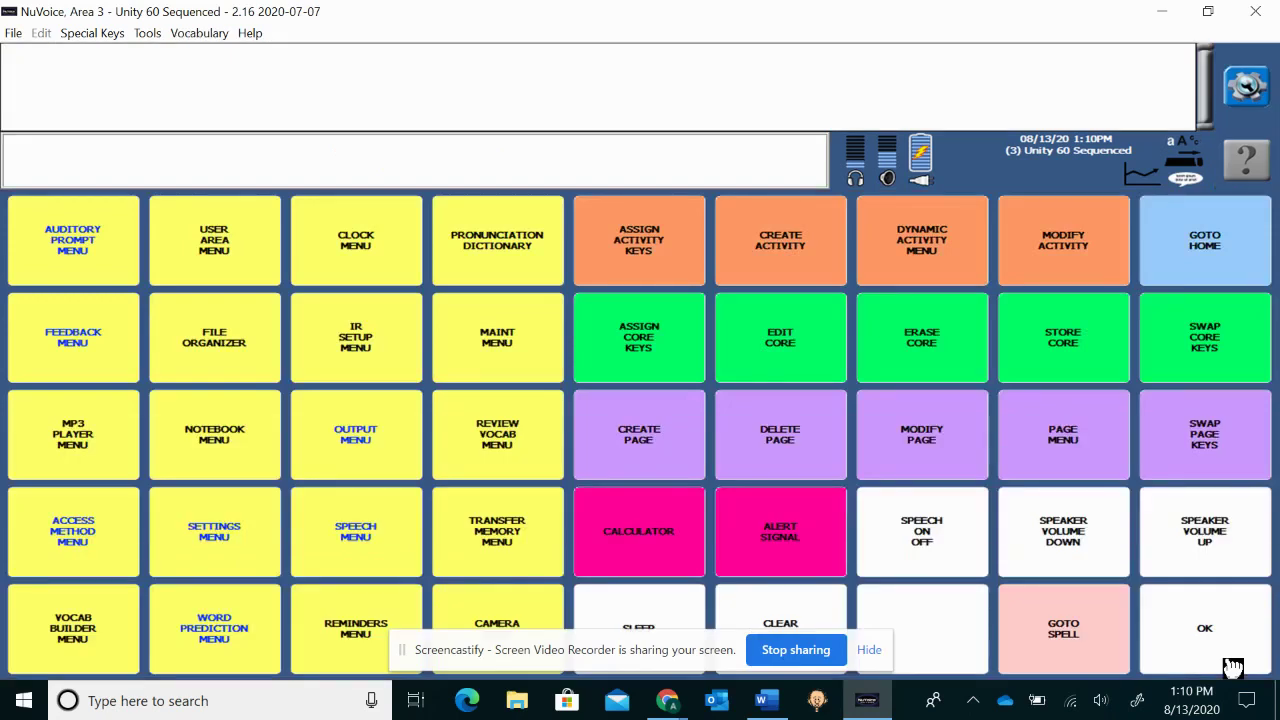
# Step: Return to the vocabulary page and say 'live' with the two-house-icon sequence
pyautogui.click(1220, 650)
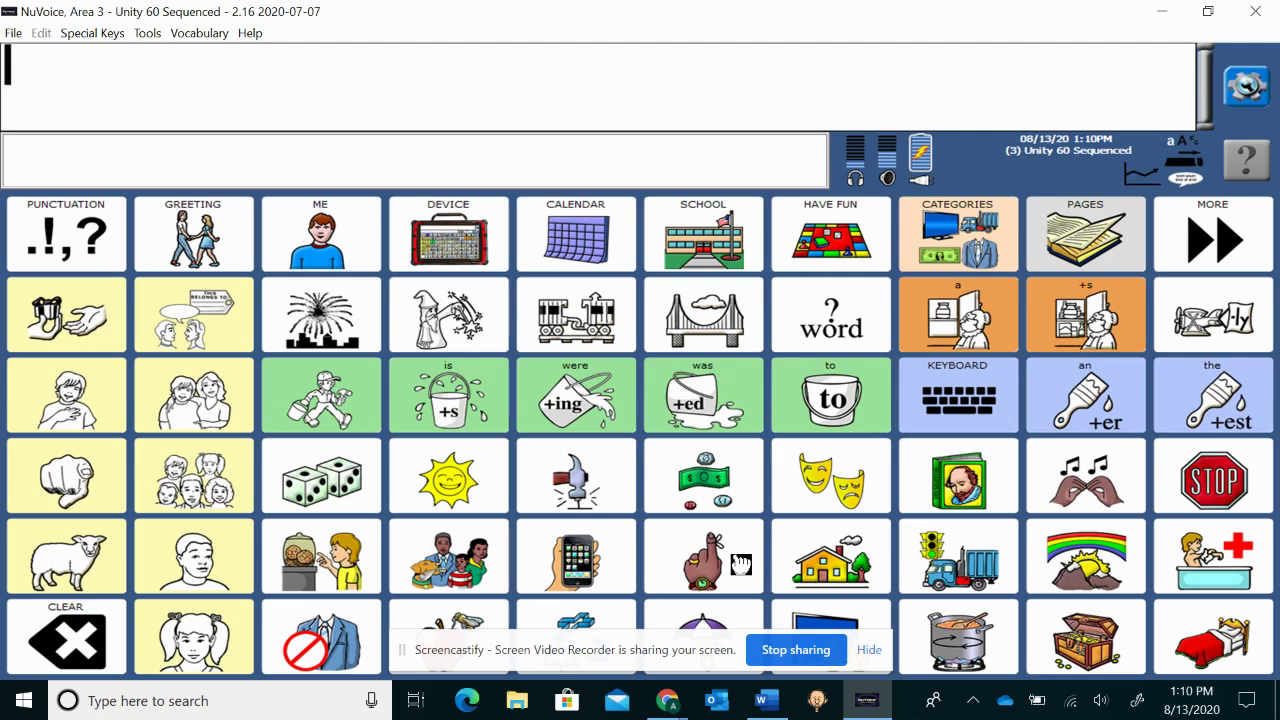
pyautogui.click(810, 562)
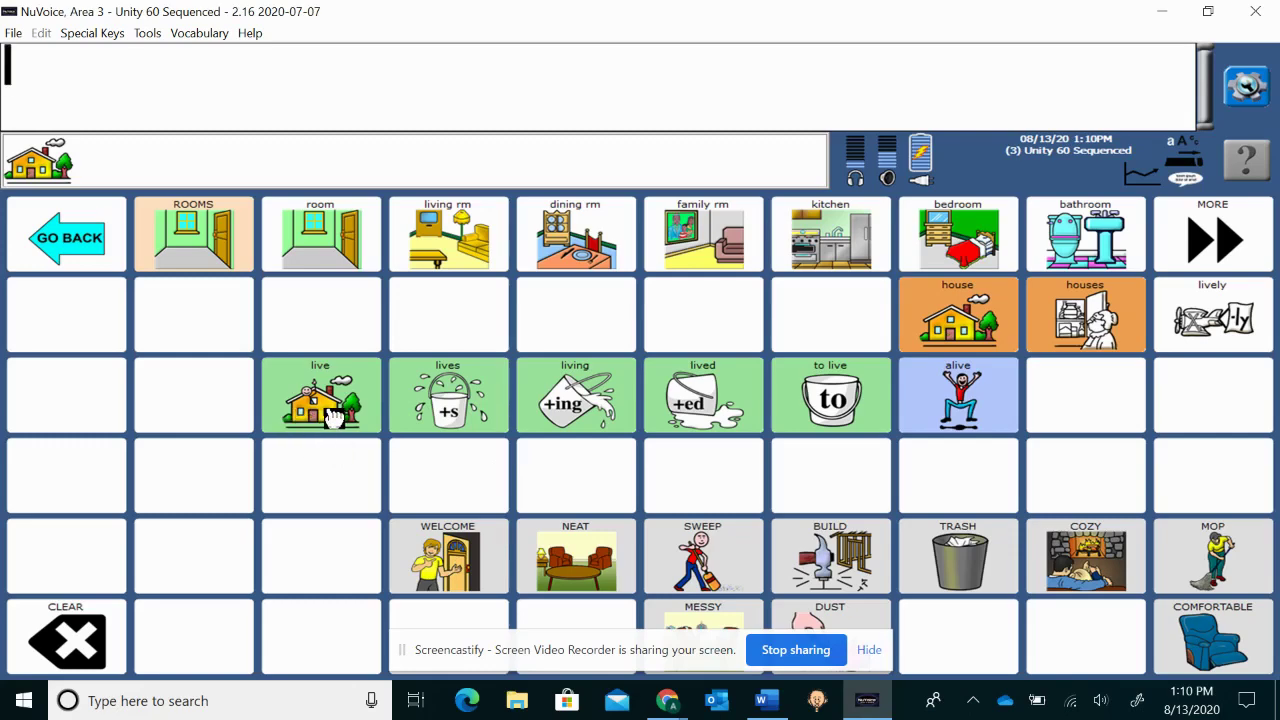
pyautogui.click(325, 400)
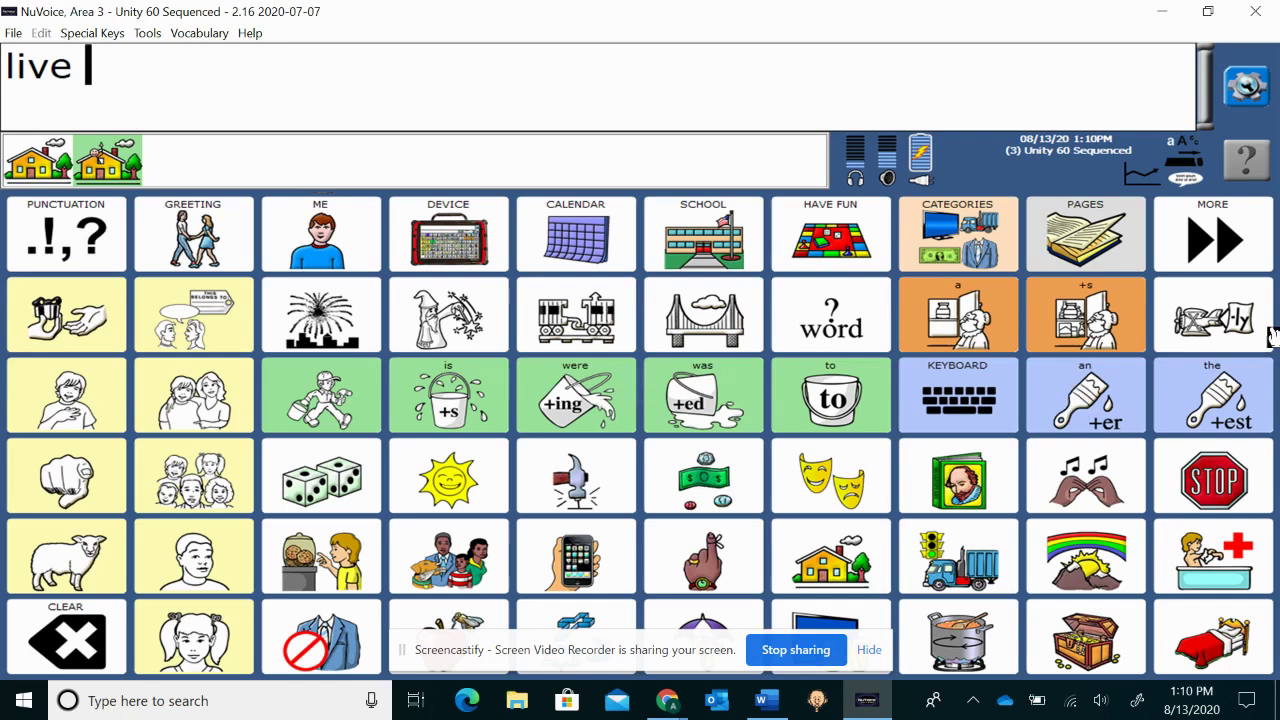
# Step: Switch back to User Area 6, LAMP WFL 84 Full, via Toolbox > User Area Menu
pyautogui.click(1250, 92)
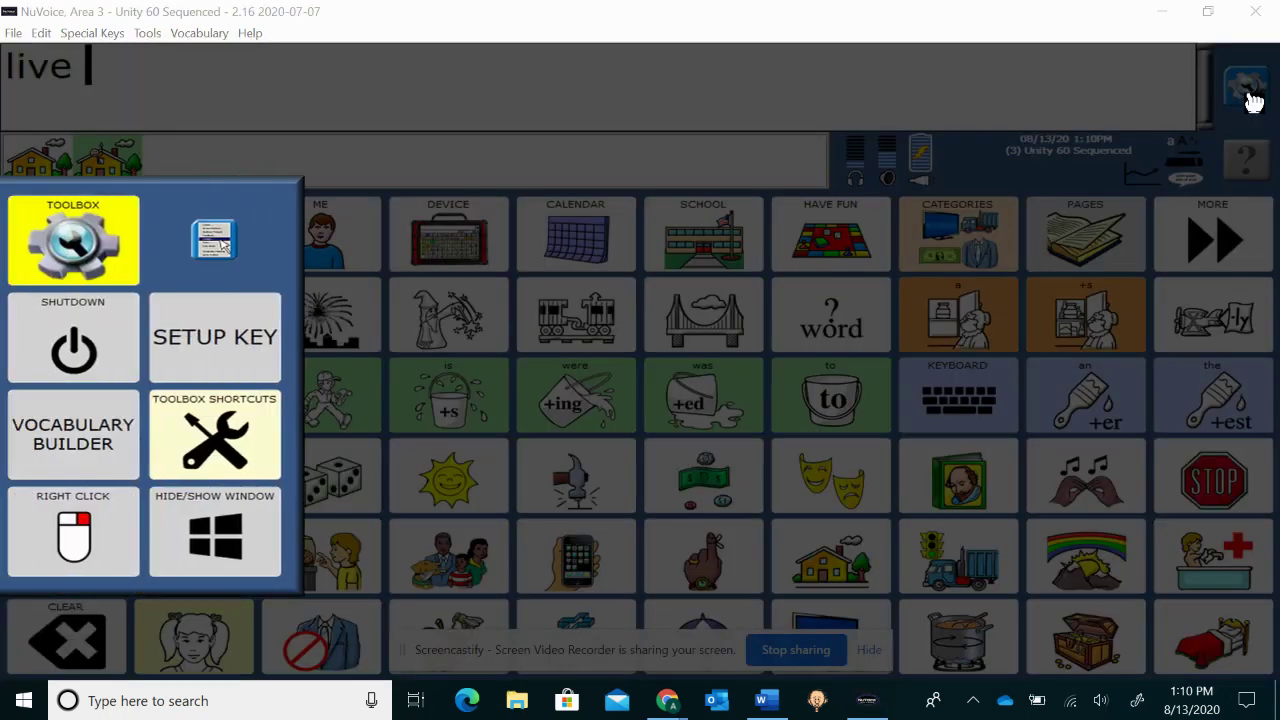
pyautogui.click(85, 260)
pyautogui.click(226, 268)
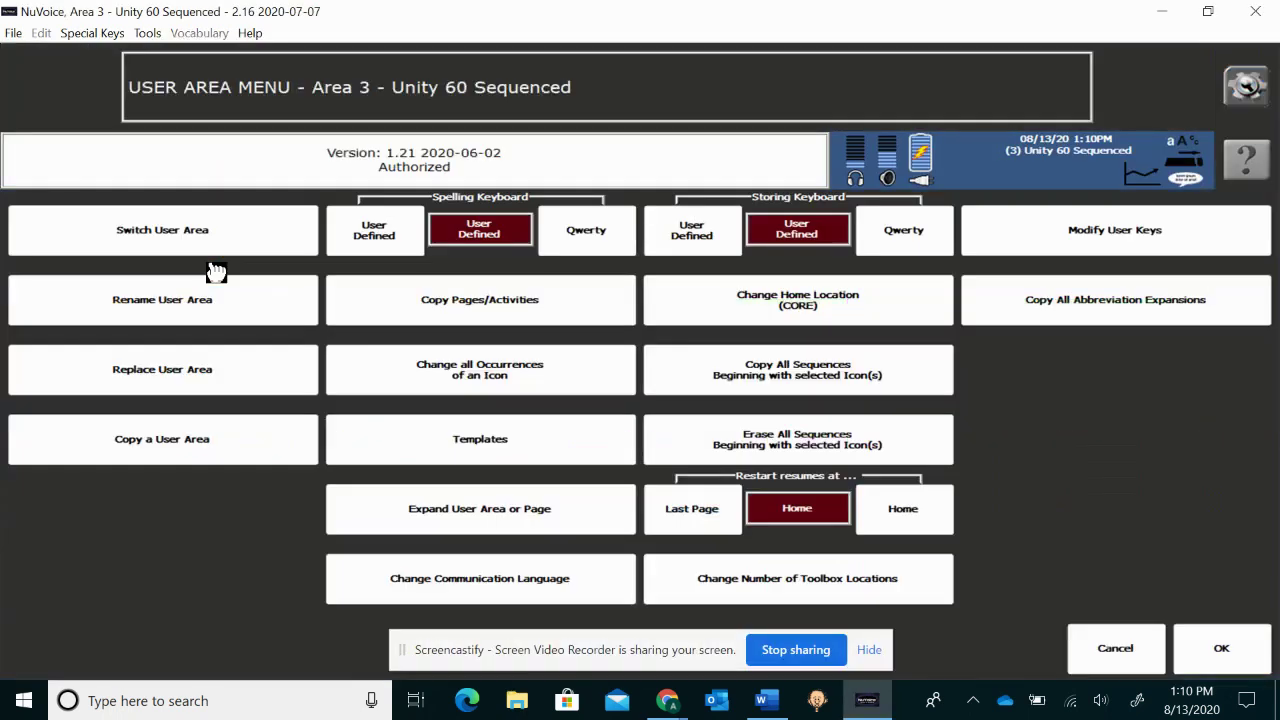
pyautogui.click(180, 240)
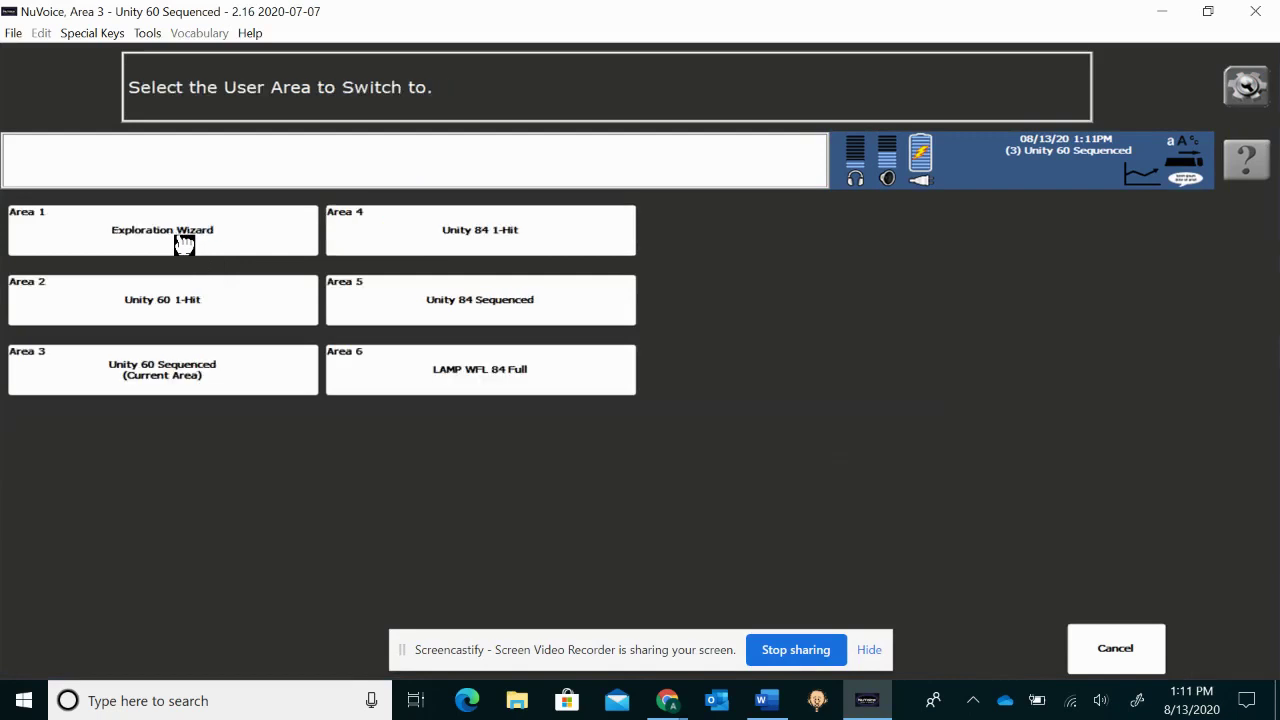
pyautogui.click(472, 385)
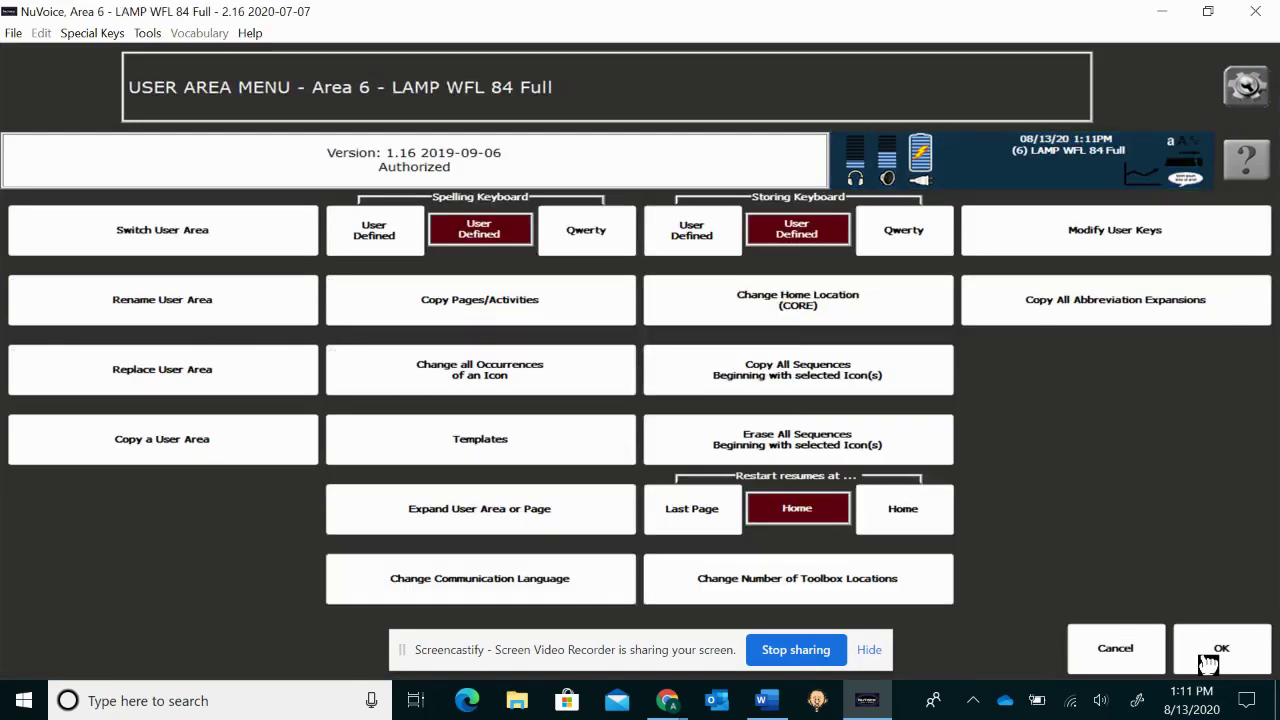
pyautogui.click(1207, 658)
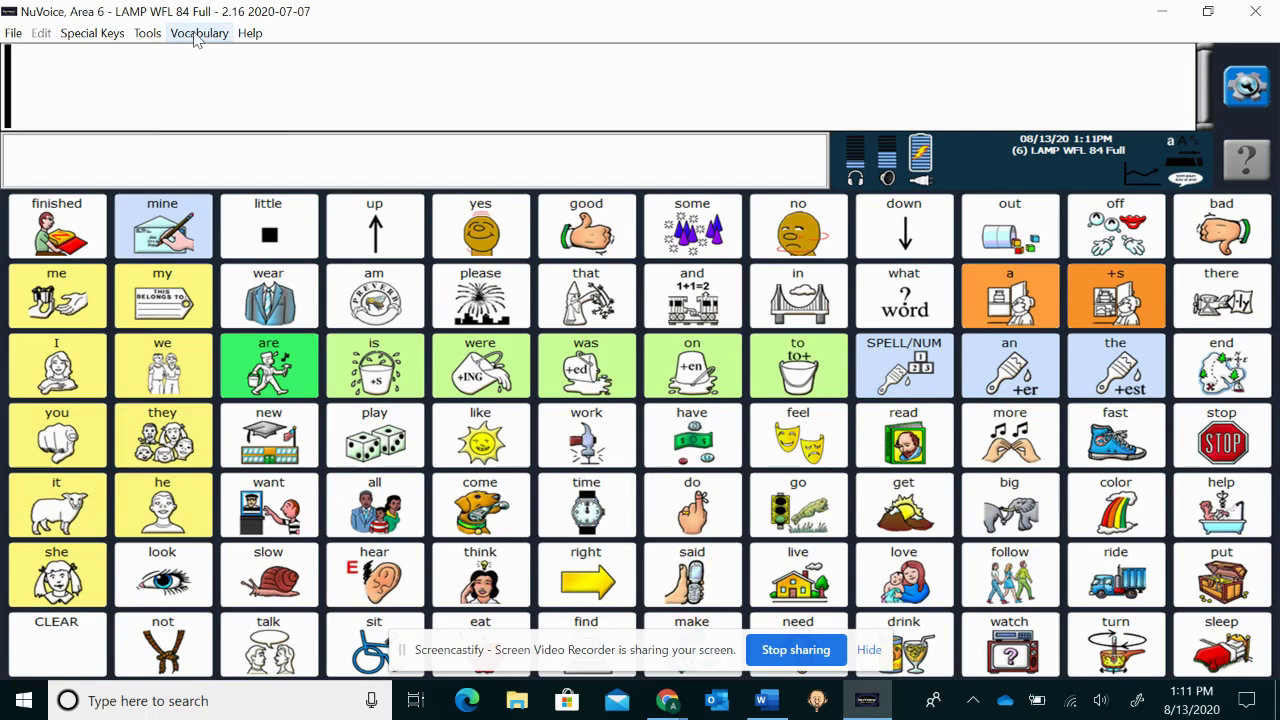
# Step: Start Write with Icons from Vocabulary Display Options, accepting its actual-size icon set-up
pyautogui.click(148, 34)
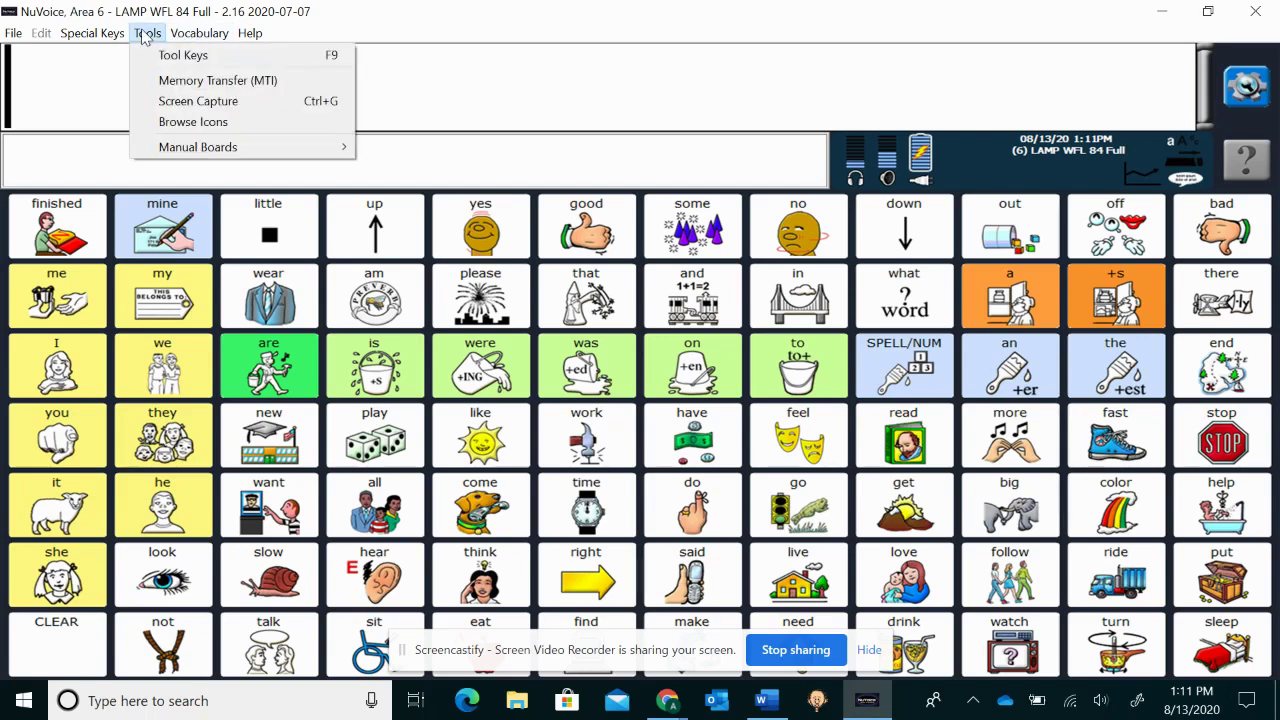
pyautogui.moveTo(193, 40)
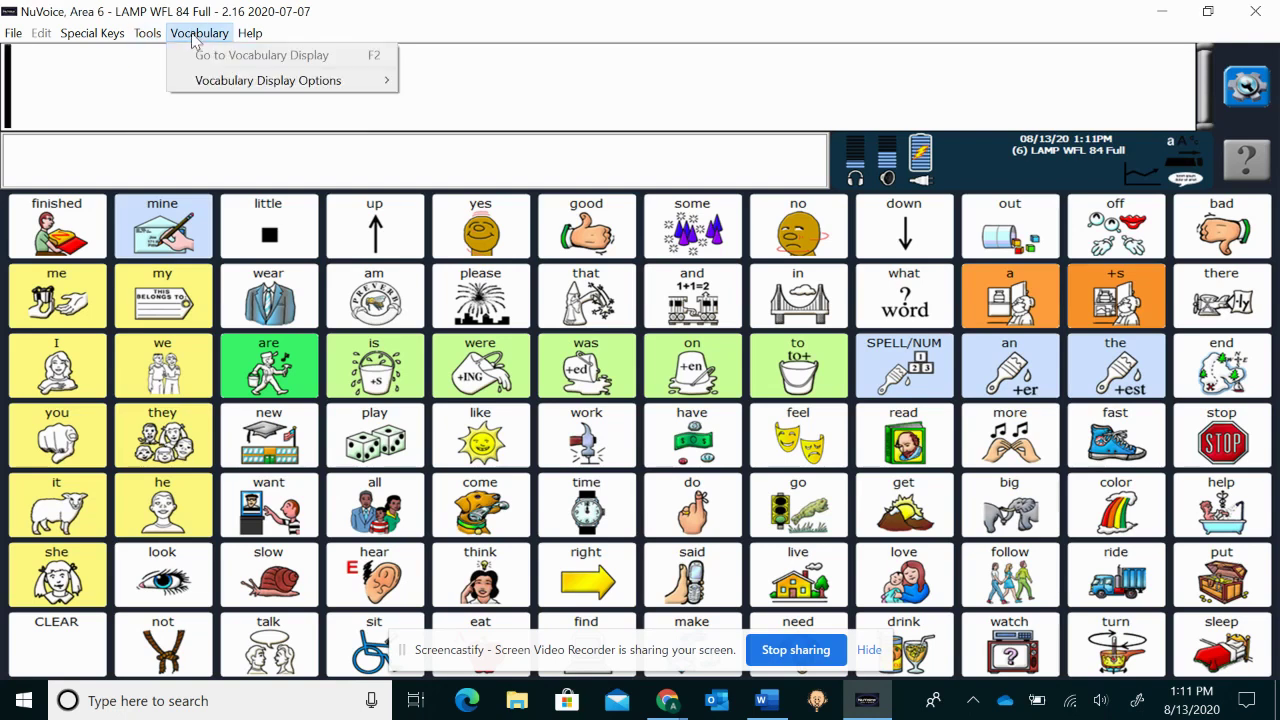
pyautogui.moveTo(226, 88)
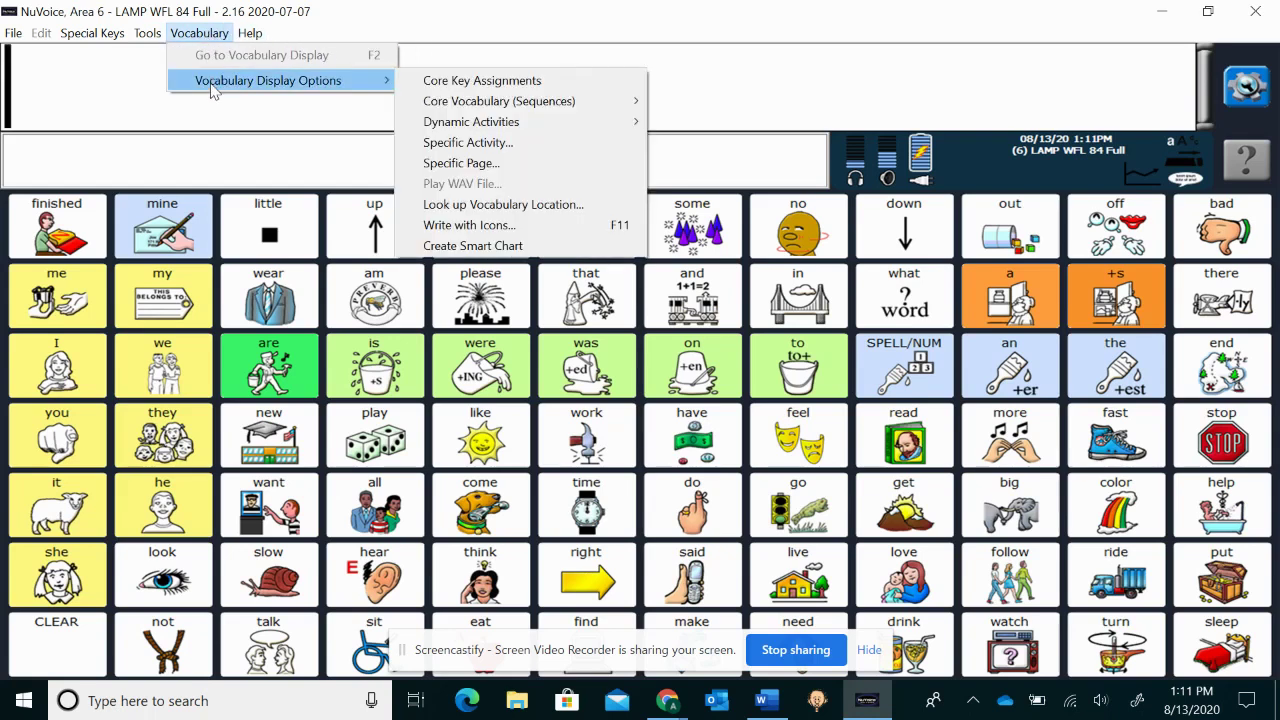
pyautogui.click(532, 228)
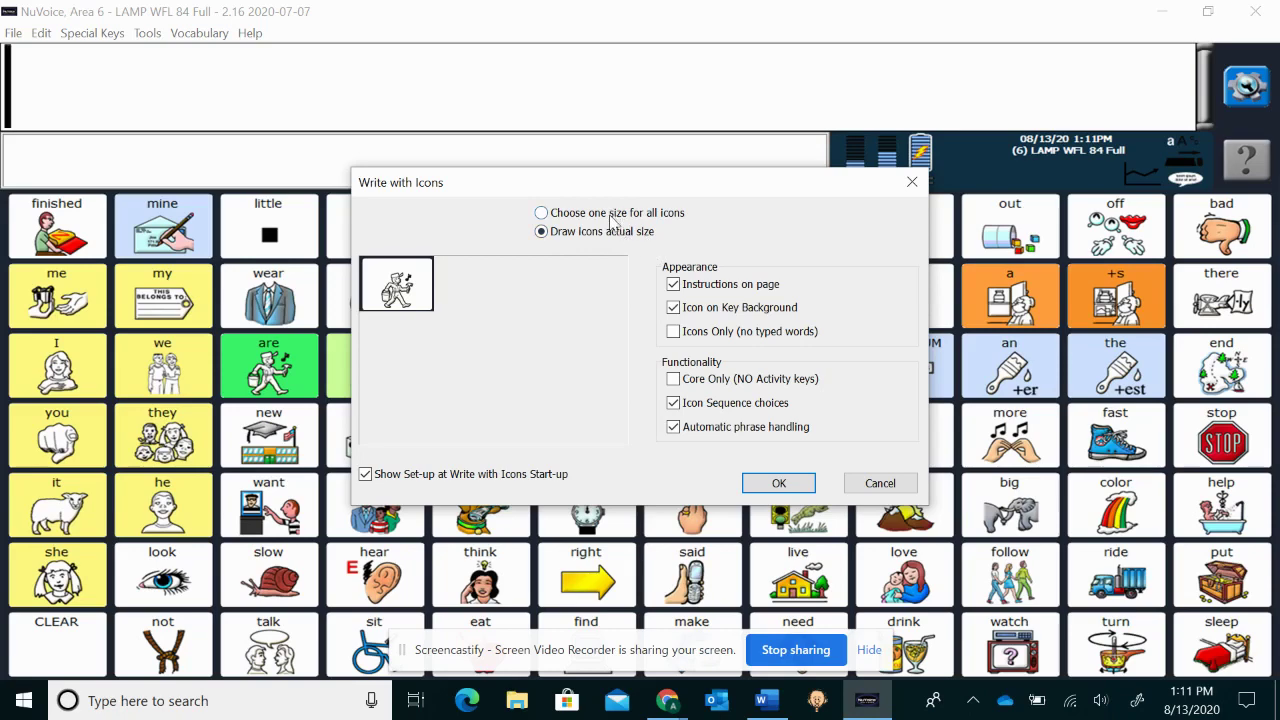
pyautogui.click(782, 485)
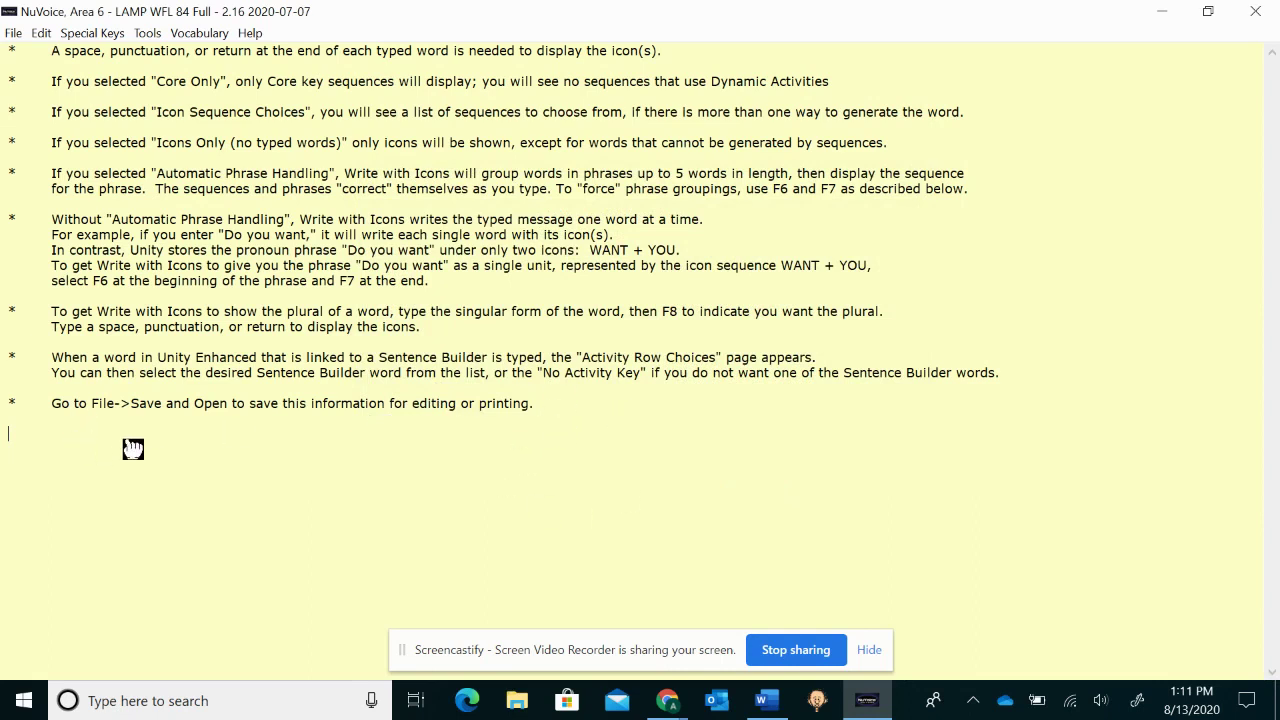
# Step: Select all the instruction text on the Write with Icons page and delete it, leaving the asterisk
pyautogui.press('Return')
pyautogui.press('Return')
pyautogui.moveTo(563, 429); pyautogui.dragTo(22, 62)
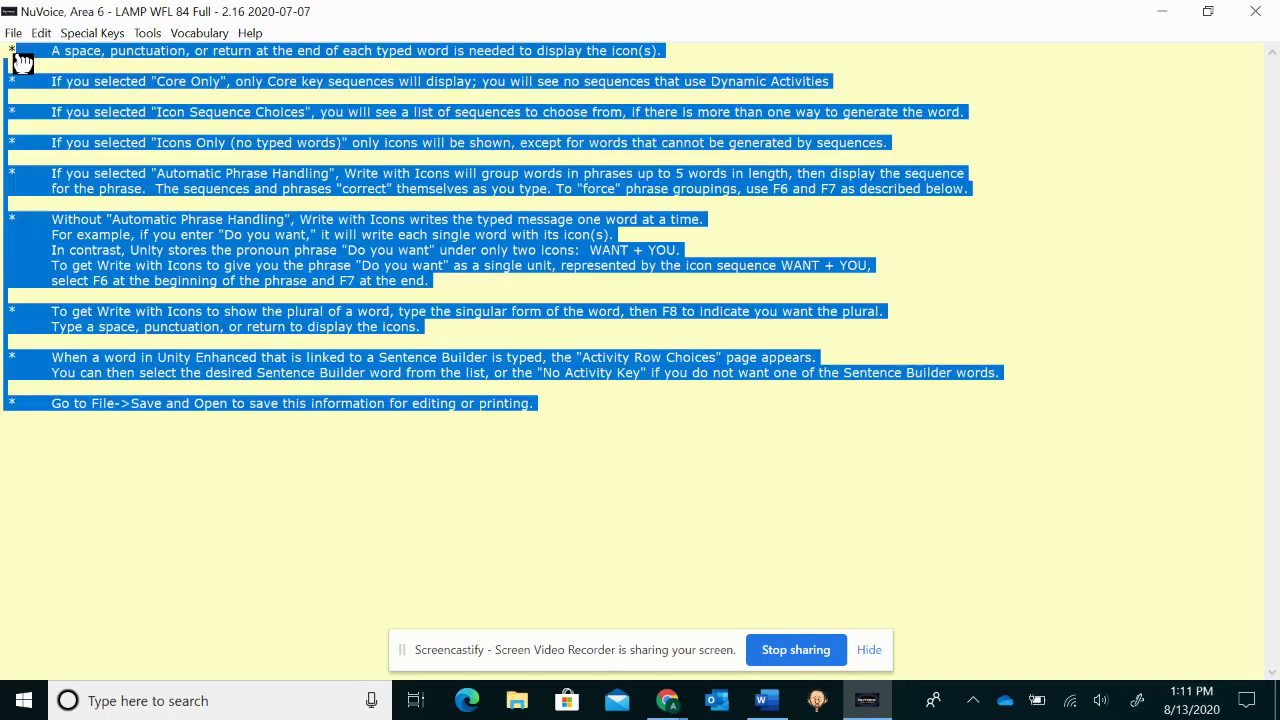
pyautogui.press('Delete')
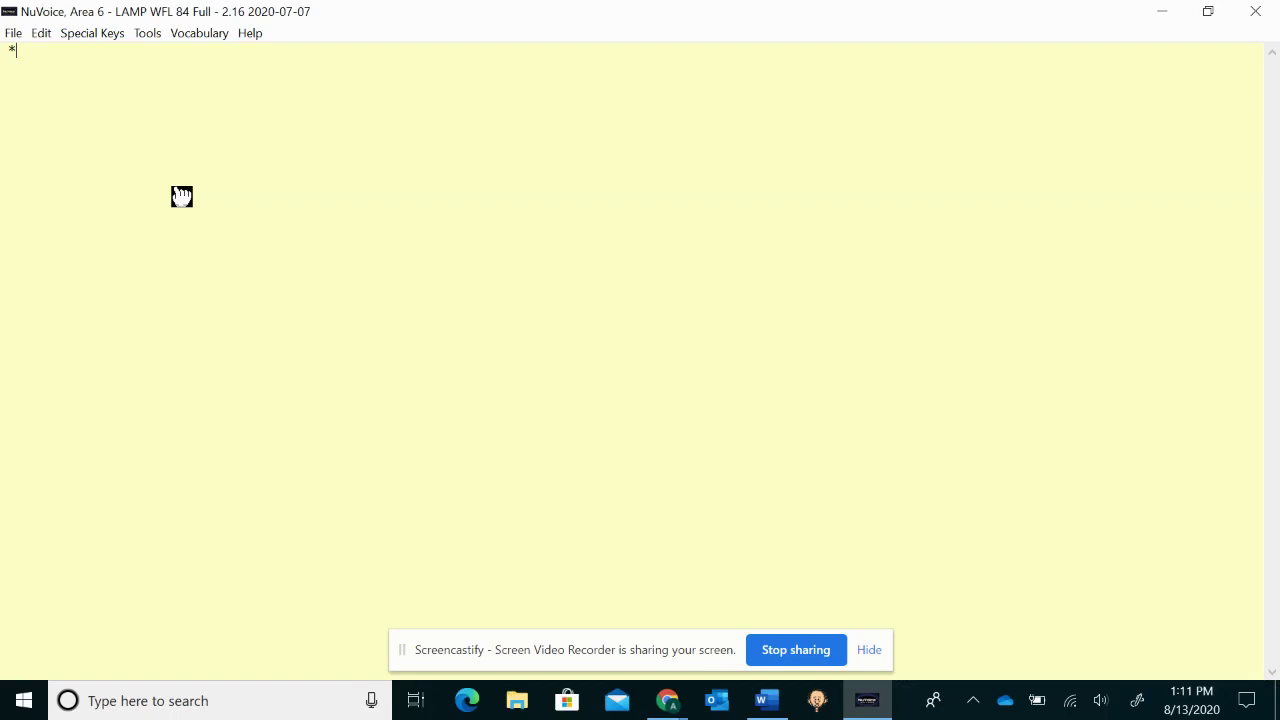
# Step: Enter the words play, more, want and eat so each gets its icon sequence
pyautogui.write('go go')
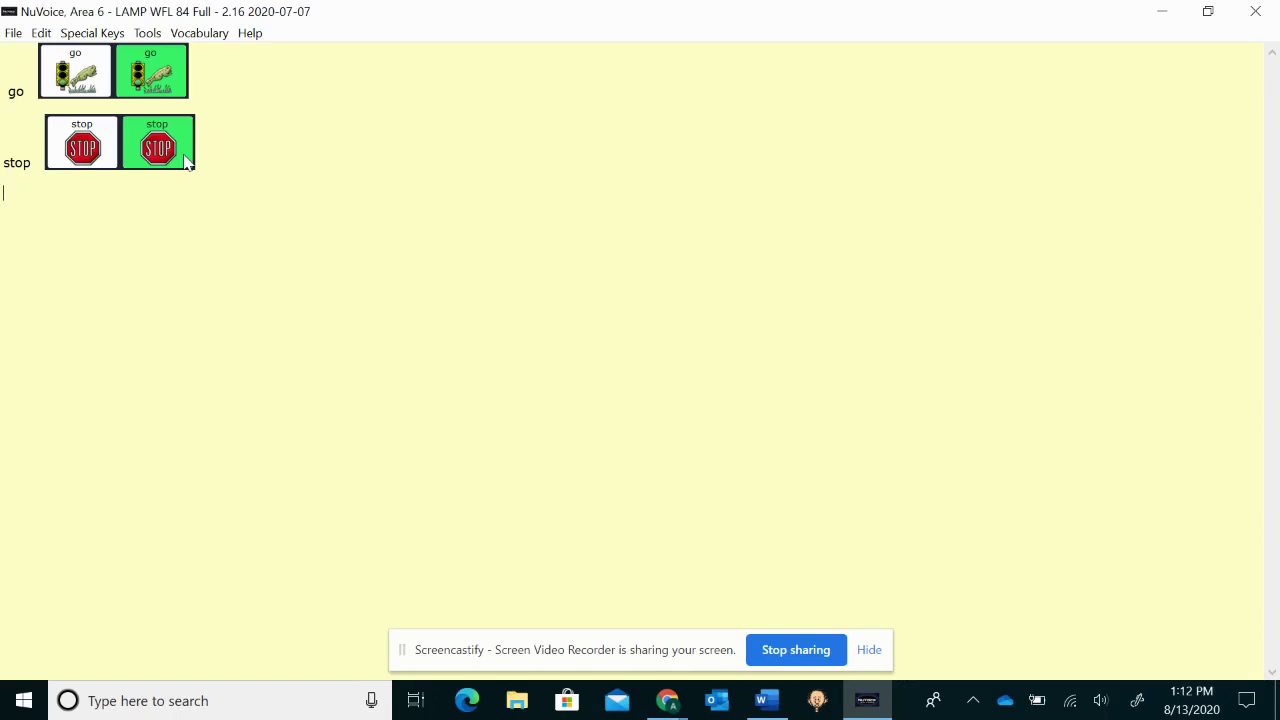
pyautogui.write('play')
pyautogui.press('Return')
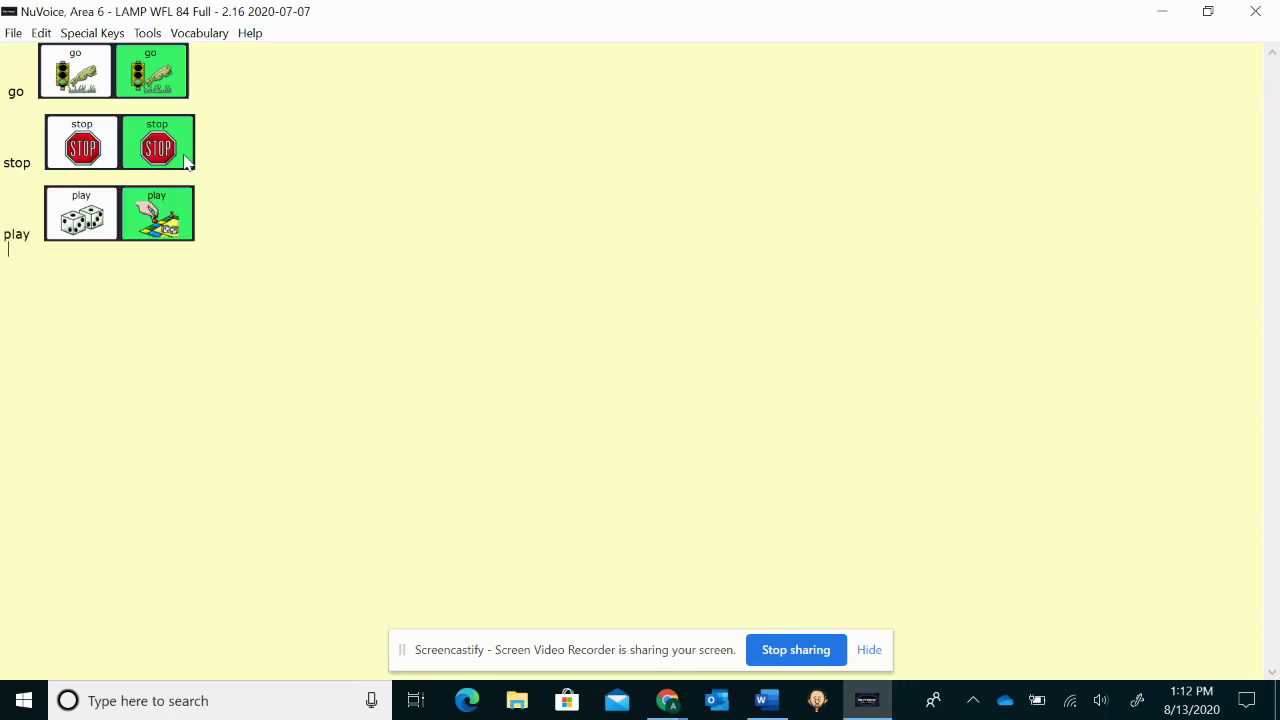
pyautogui.write('more')
pyautogui.press('Return')
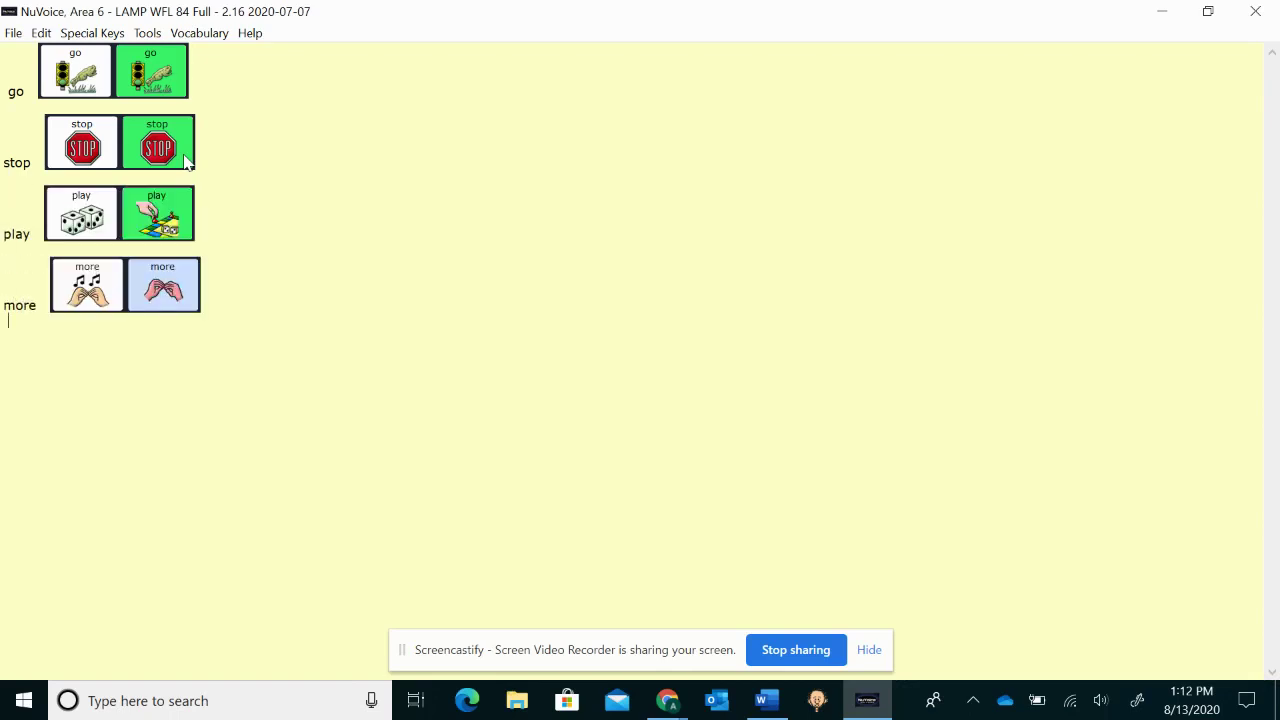
pyautogui.write('want')
pyautogui.press('Return')
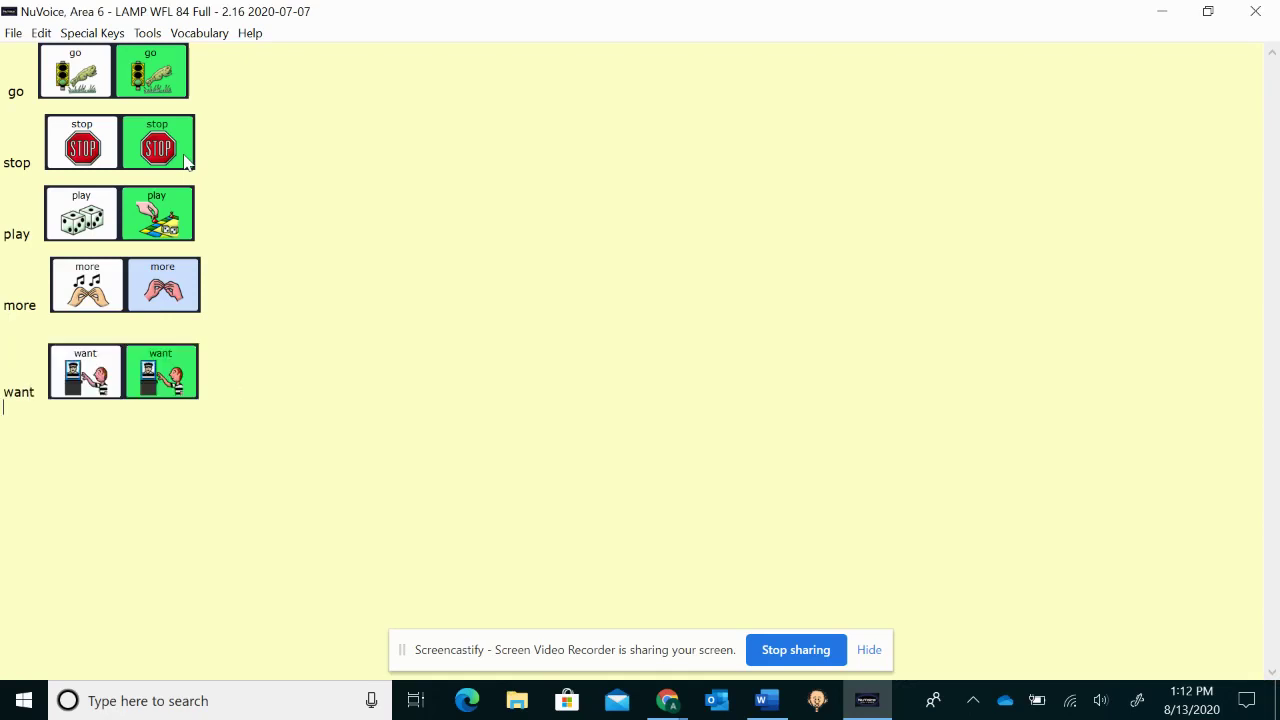
pyautogui.write('eat')
pyautogui.press('Return')
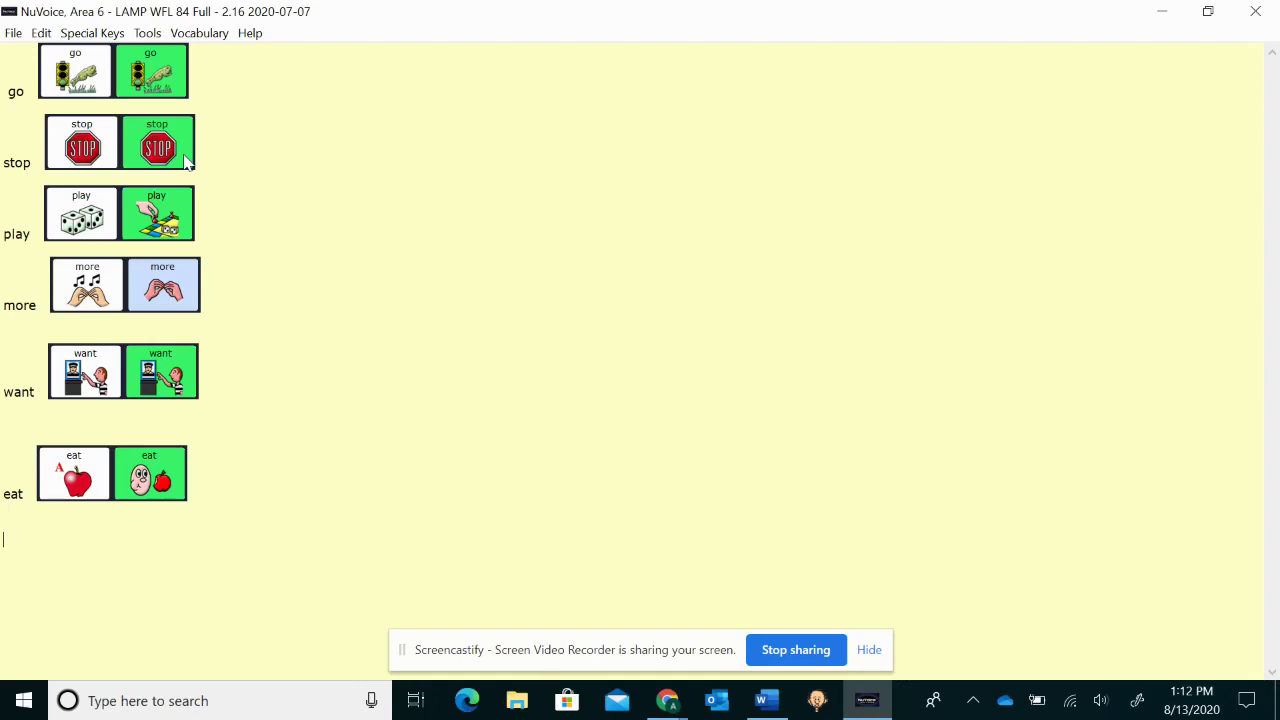
# Step: Add 'all done' using the please plus all done sequence, then select everything from go through all done
pyautogui.write('all do')
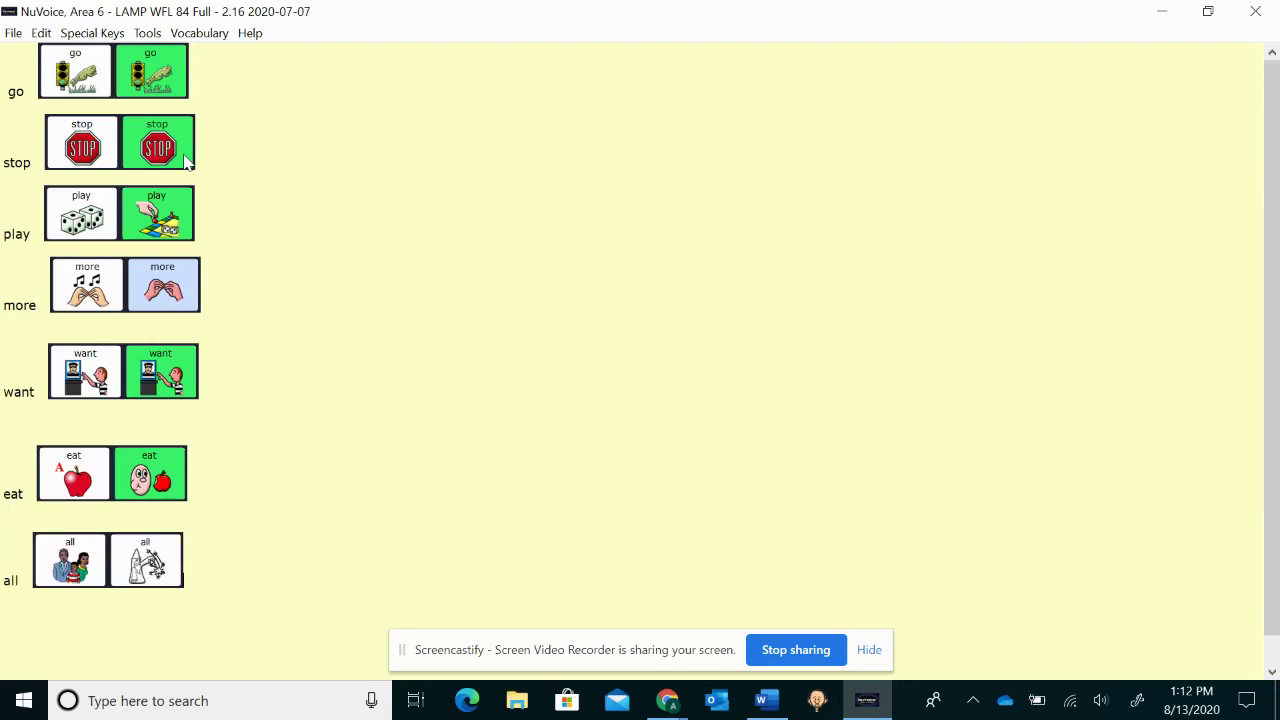
pyautogui.press('BackSpace')
pyautogui.press('BackSpace')
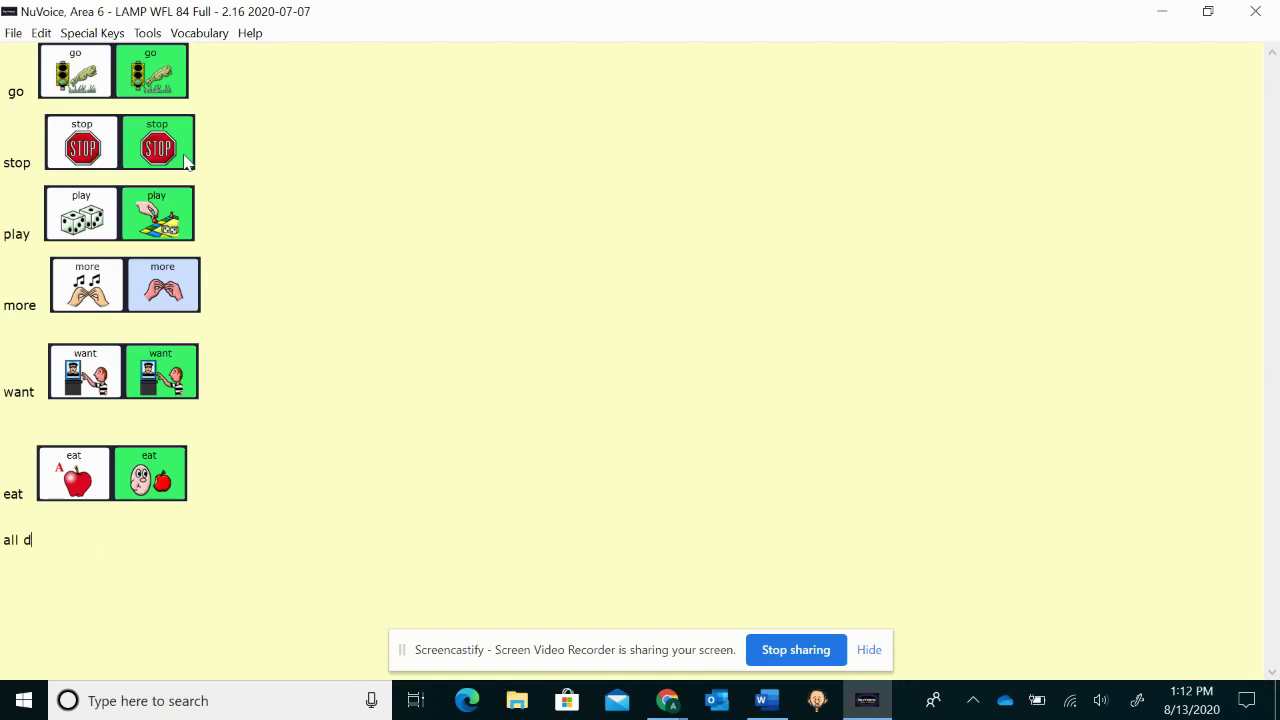
pyautogui.press('space')
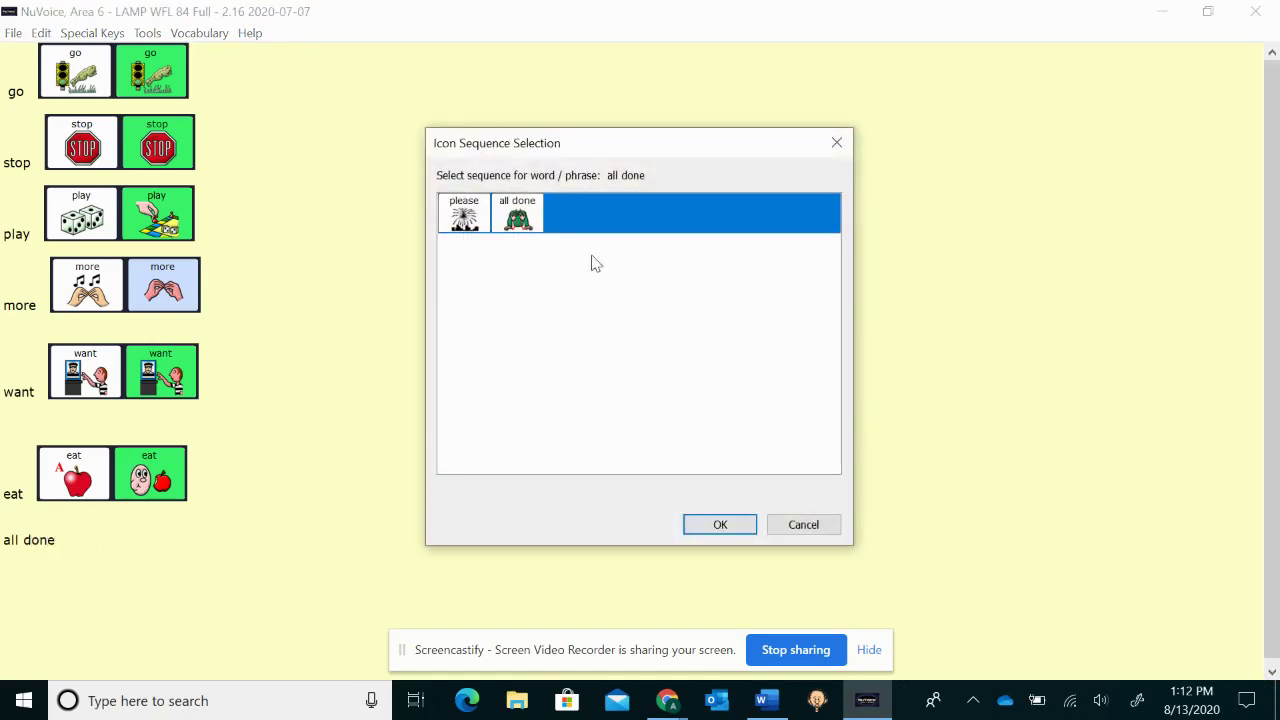
pyautogui.click(720, 529)
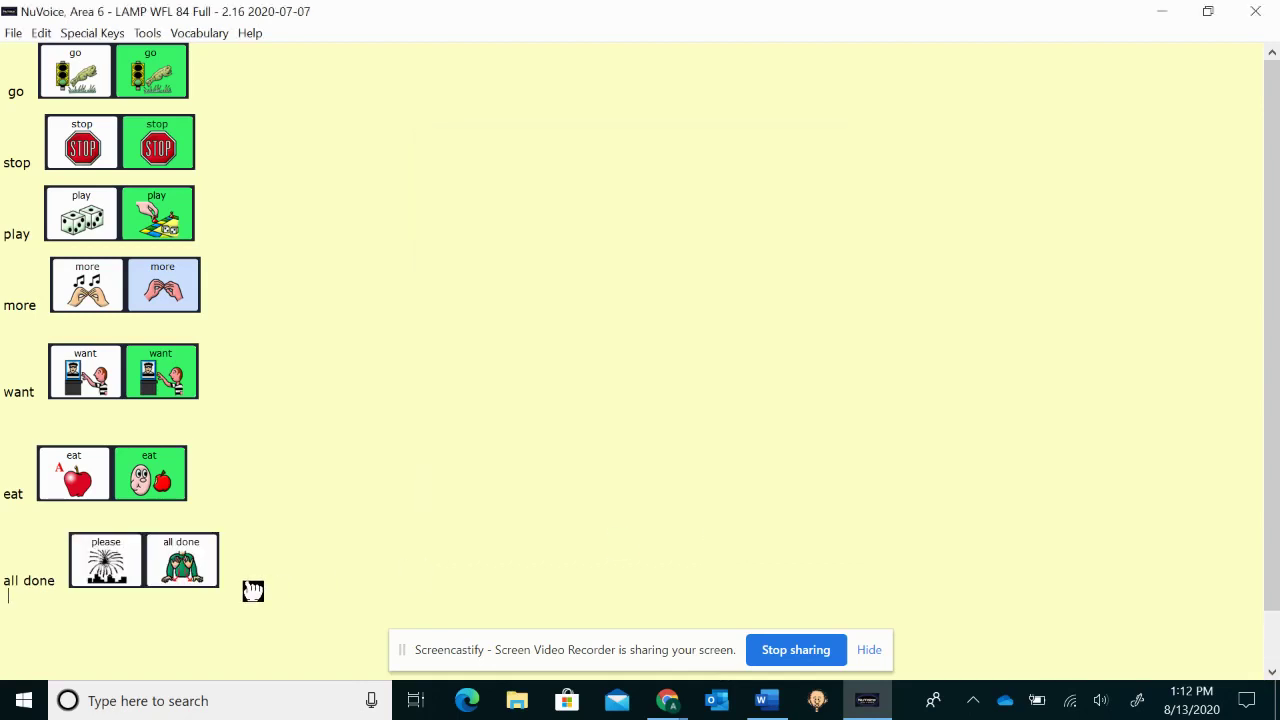
pyautogui.click(28, 68)
pyautogui.moveTo(28, 68); pyautogui.dragTo(317, 557)
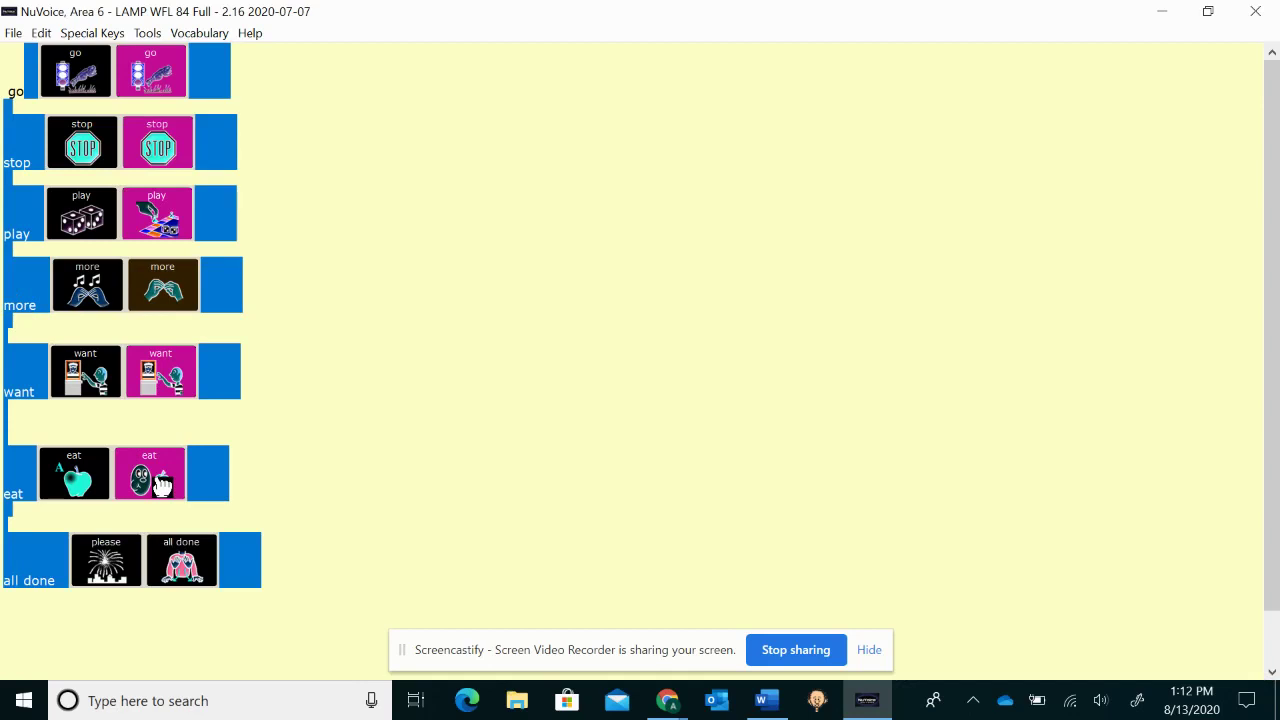
# Step: Copy the selected words and icon sequences with Edit > Copy
pyautogui.click(47, 35)
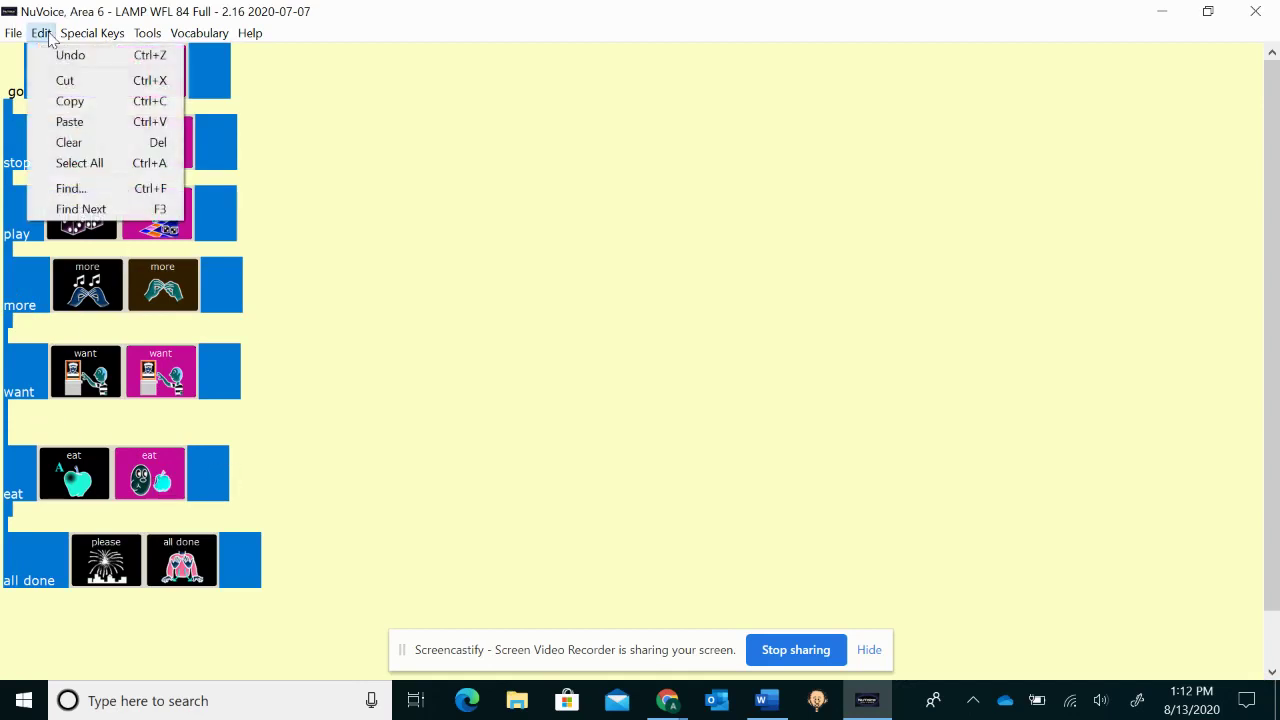
pyautogui.click(72, 103)
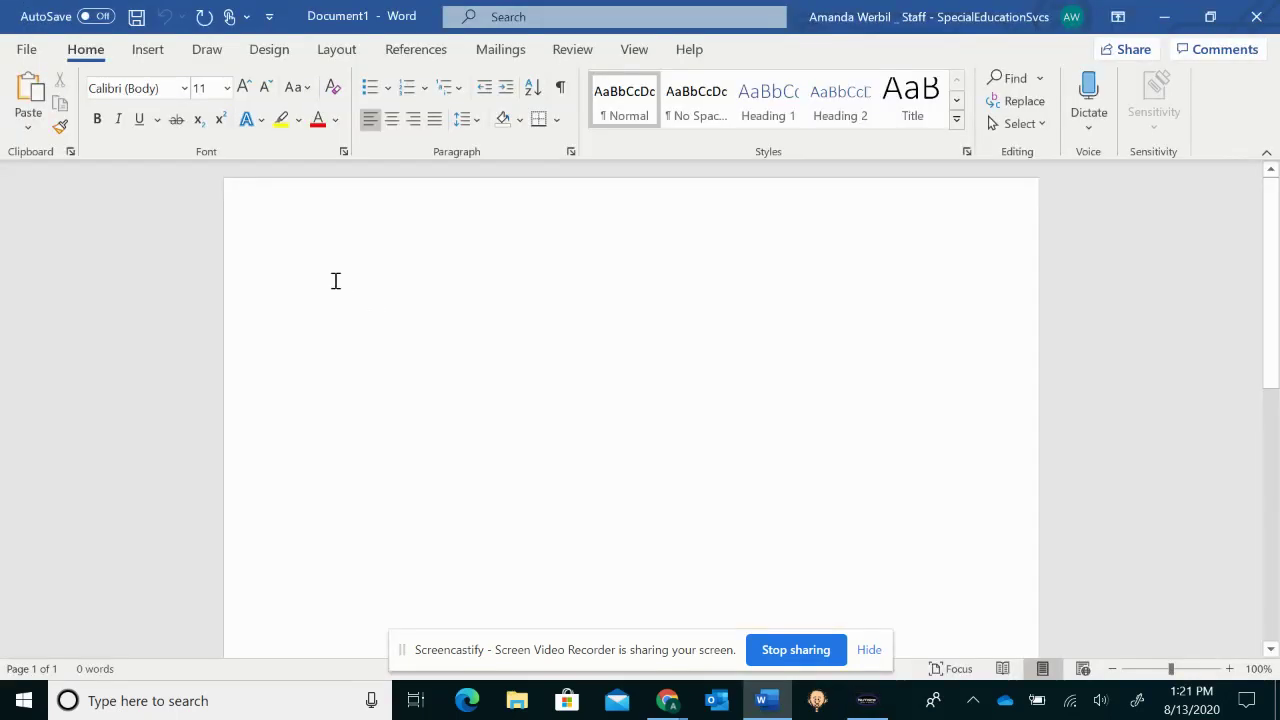
# Step: Paste the icon sequences into the empty Word document with Keep Source Formatting
pyautogui.rightClick(335, 283)
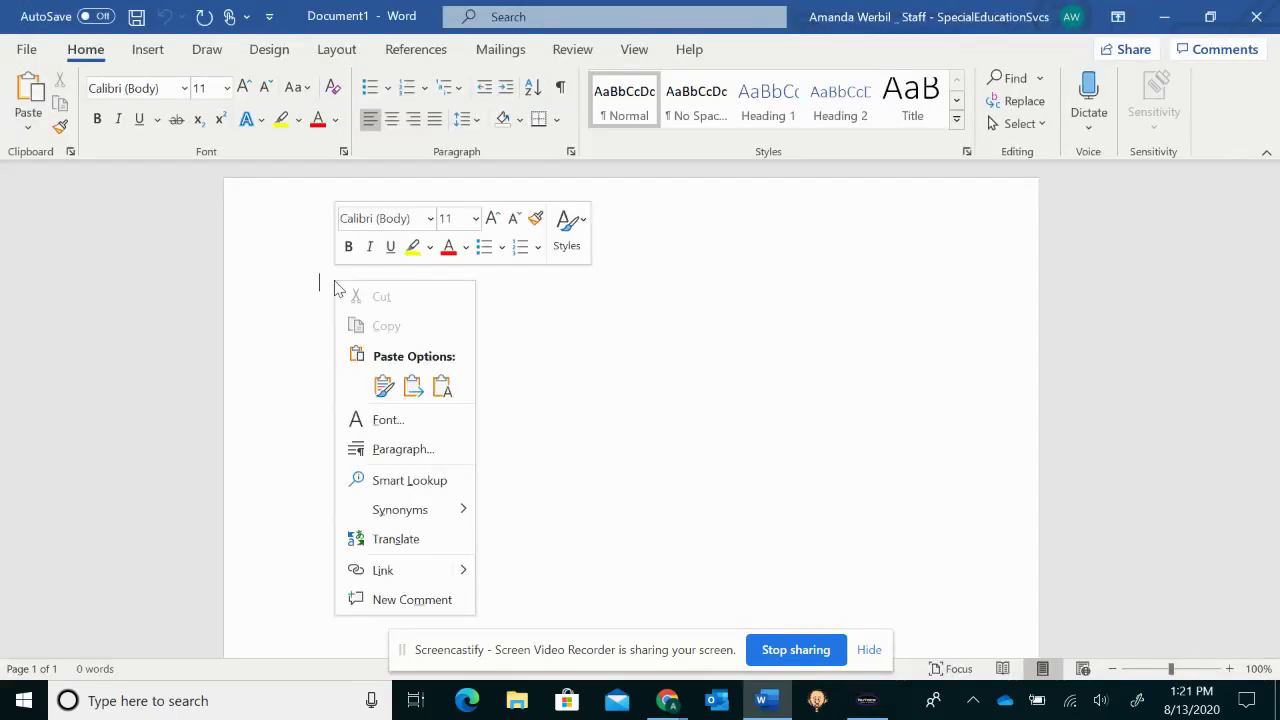
pyautogui.click(384, 386)
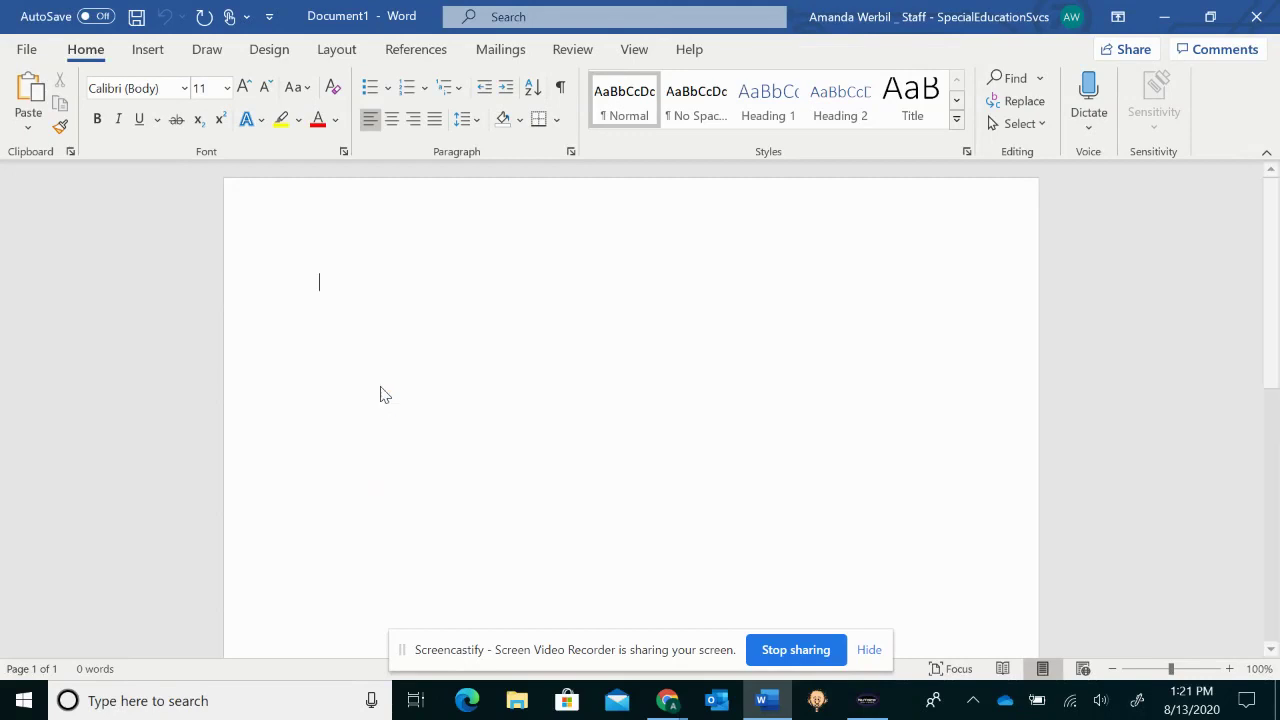
pyautogui.scroll(-1, 651, 479)
pyautogui.scroll(4, 651, 479)
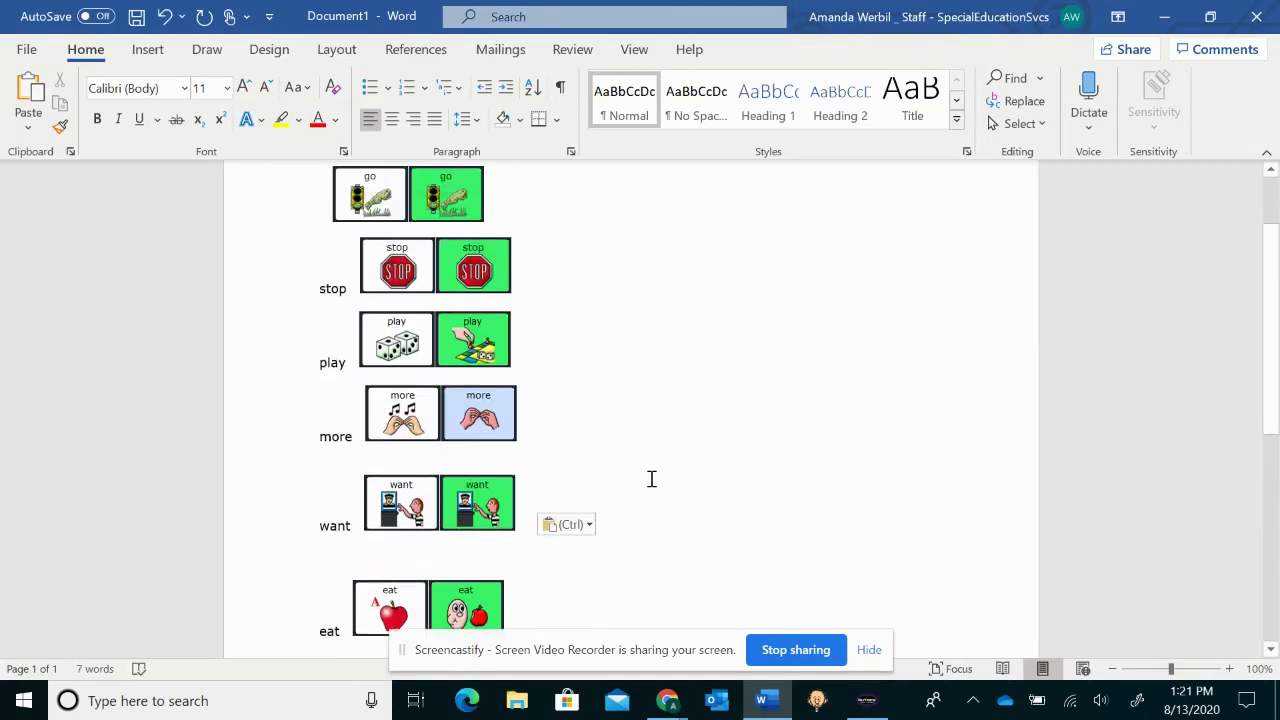
# Step: Delete the stop label and trim the play label down to 'p'
pyautogui.click(352, 392)
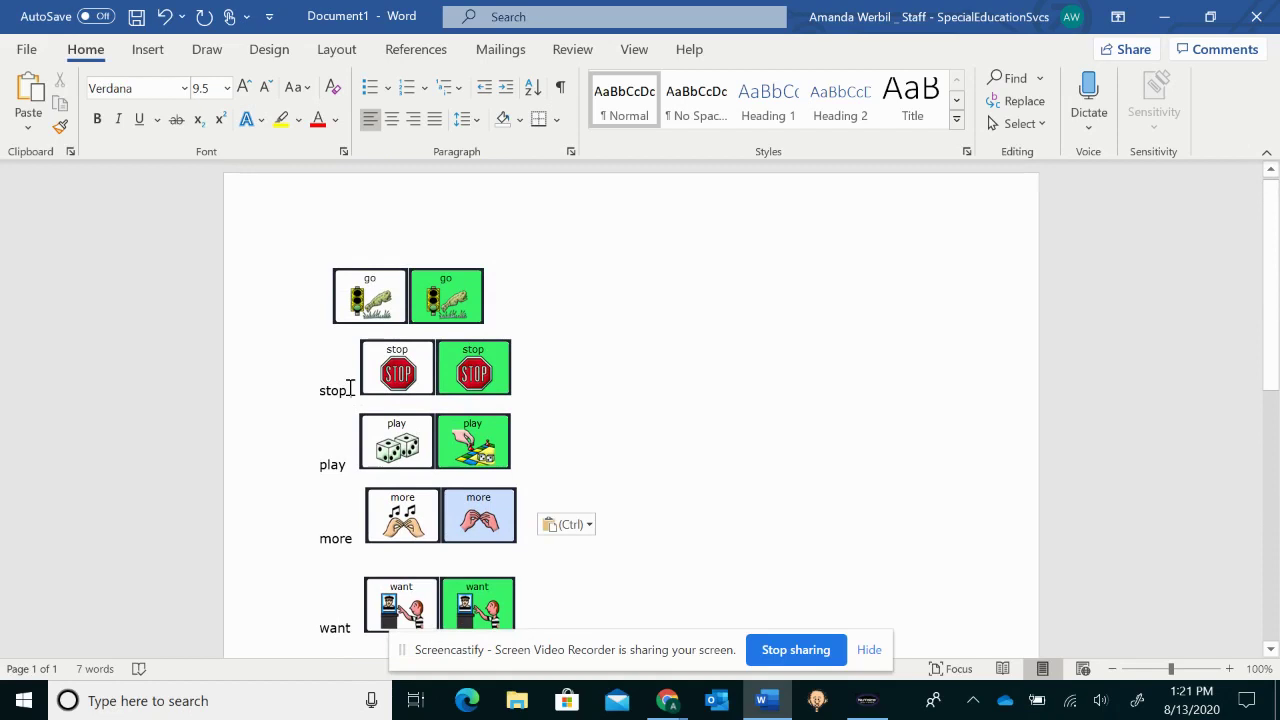
pyautogui.press('BackSpace')
pyautogui.press('BackSpace')
pyautogui.press('BackSpace')
pyautogui.press('BackSpace')
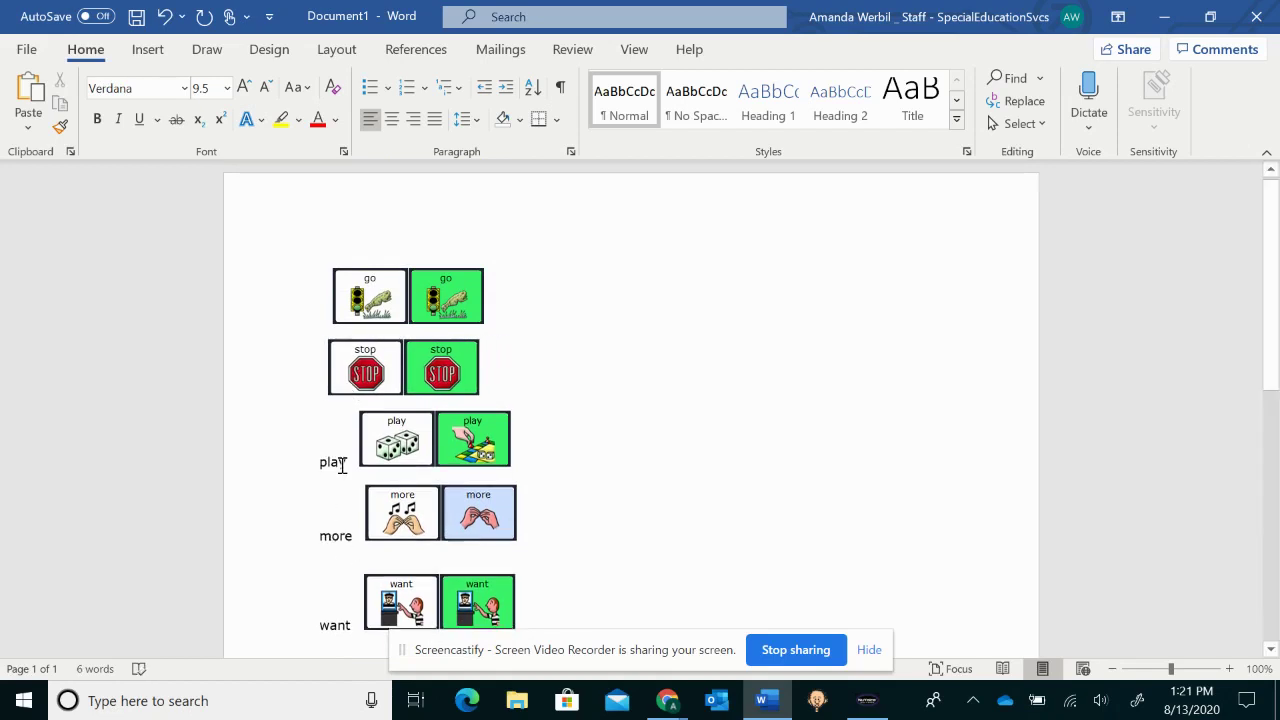
pyautogui.click(356, 464)
pyautogui.press('BackSpace')
pyautogui.press('BackSpace')
pyautogui.press('BackSpace')
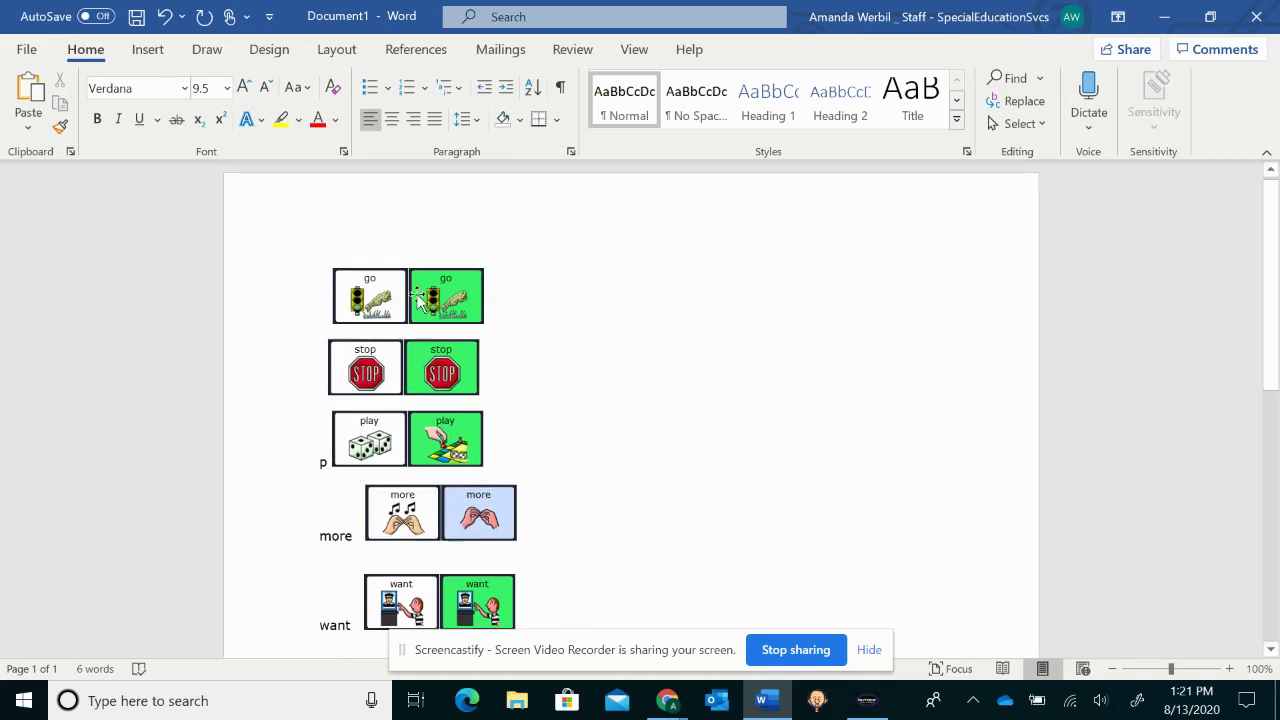
# Step: Enlarge both the green and the white go cards by dragging their corner handles
pyautogui.click(531, 297)
pyautogui.moveTo(482, 310); pyautogui.dragTo(520, 323)
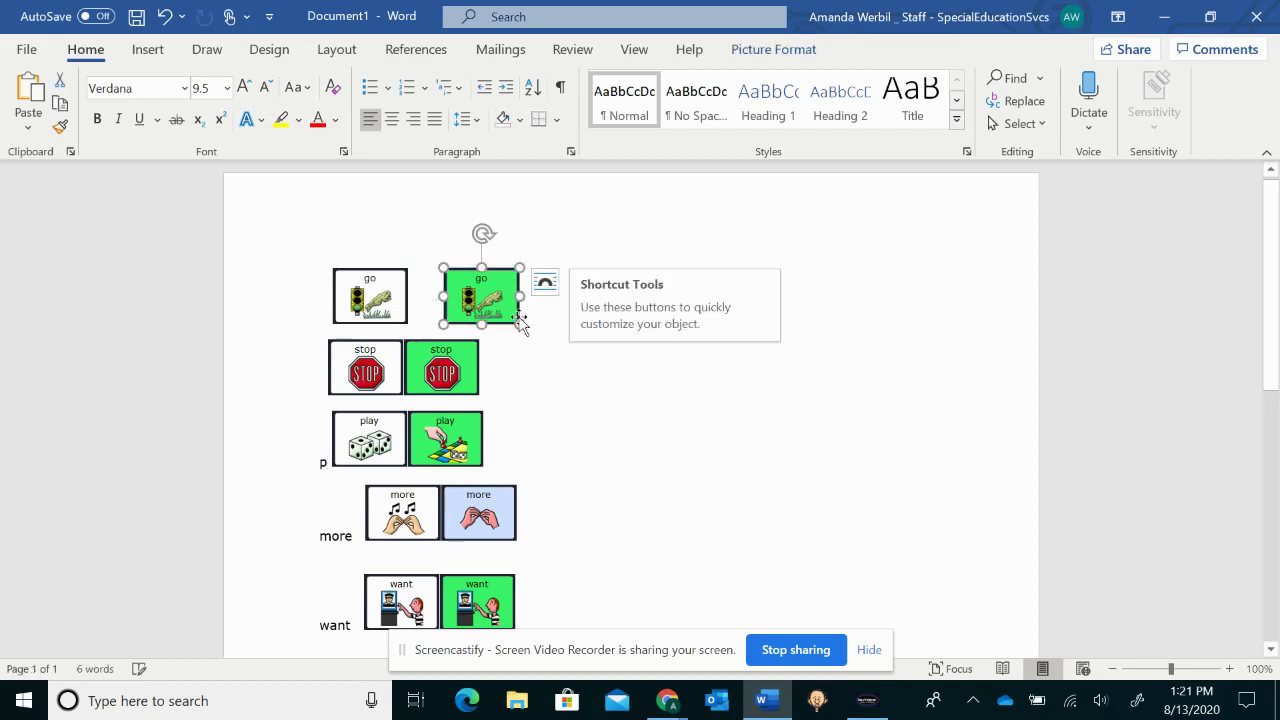
pyautogui.click(383, 313)
pyautogui.click(508, 316)
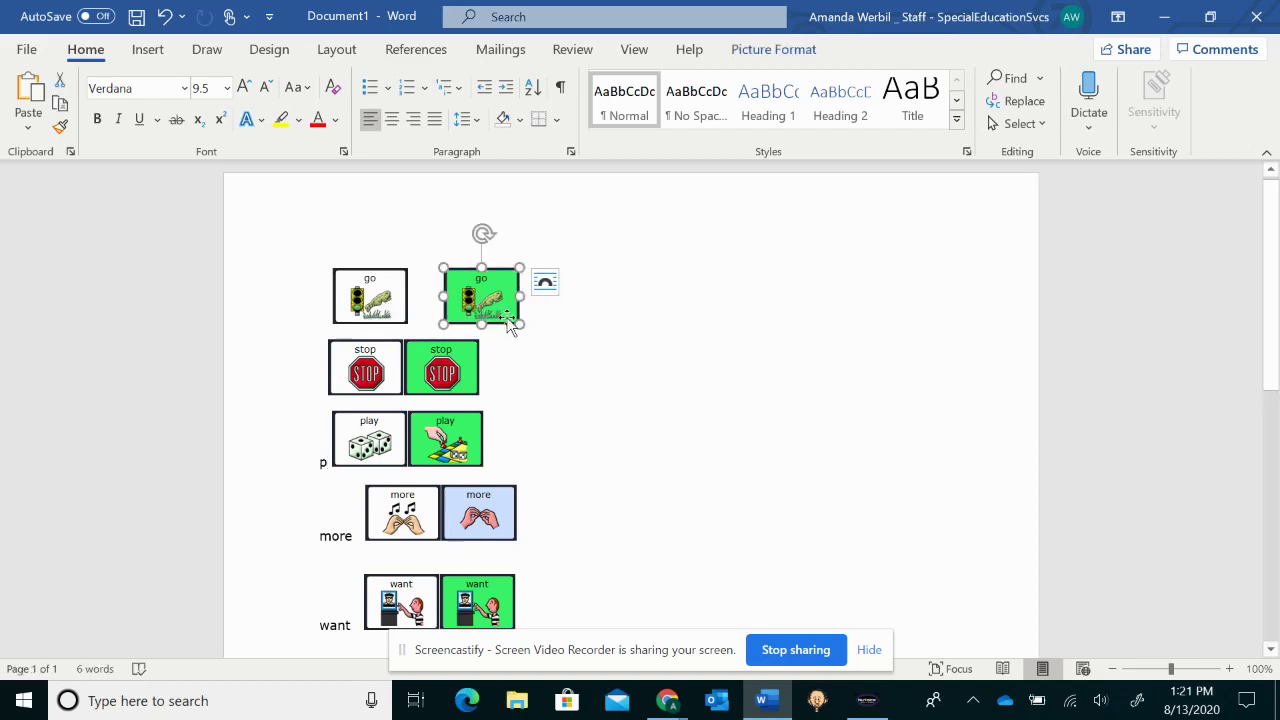
pyautogui.moveTo(519, 325); pyautogui.dragTo(590, 376)
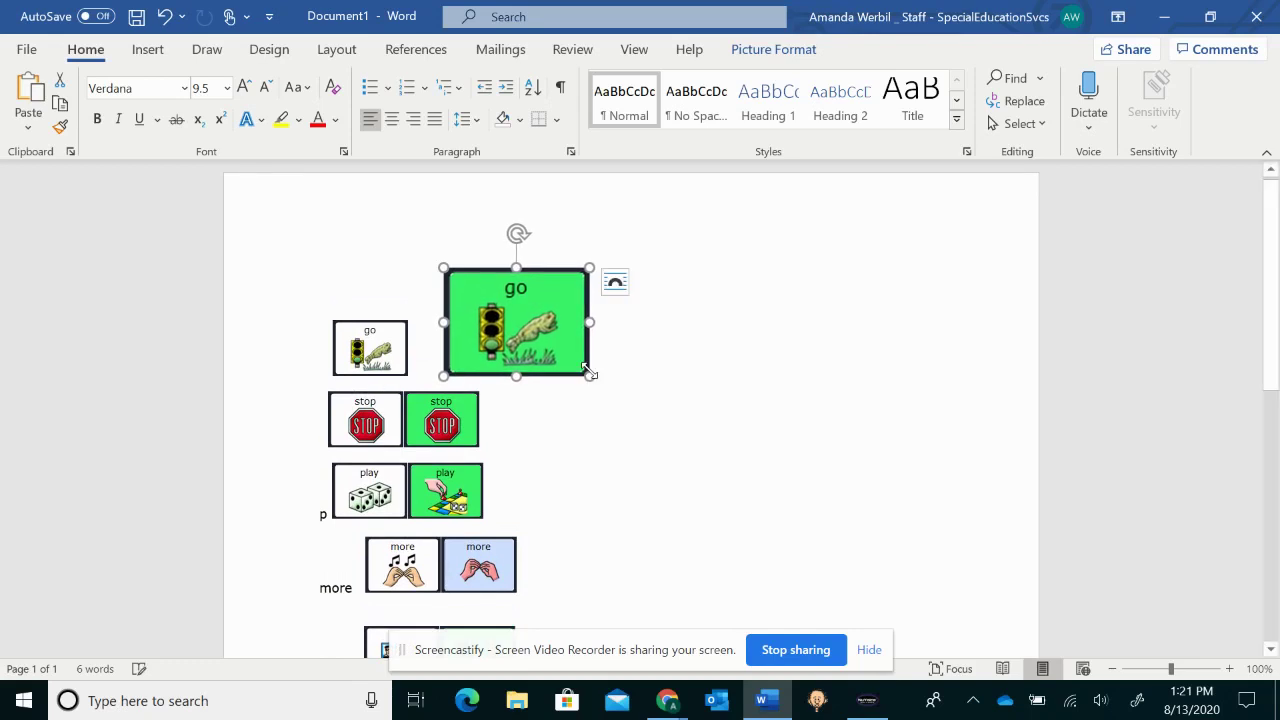
pyautogui.click(375, 350)
pyautogui.moveTo(333, 321); pyautogui.dragTo(284, 281)
pyautogui.click(494, 389)
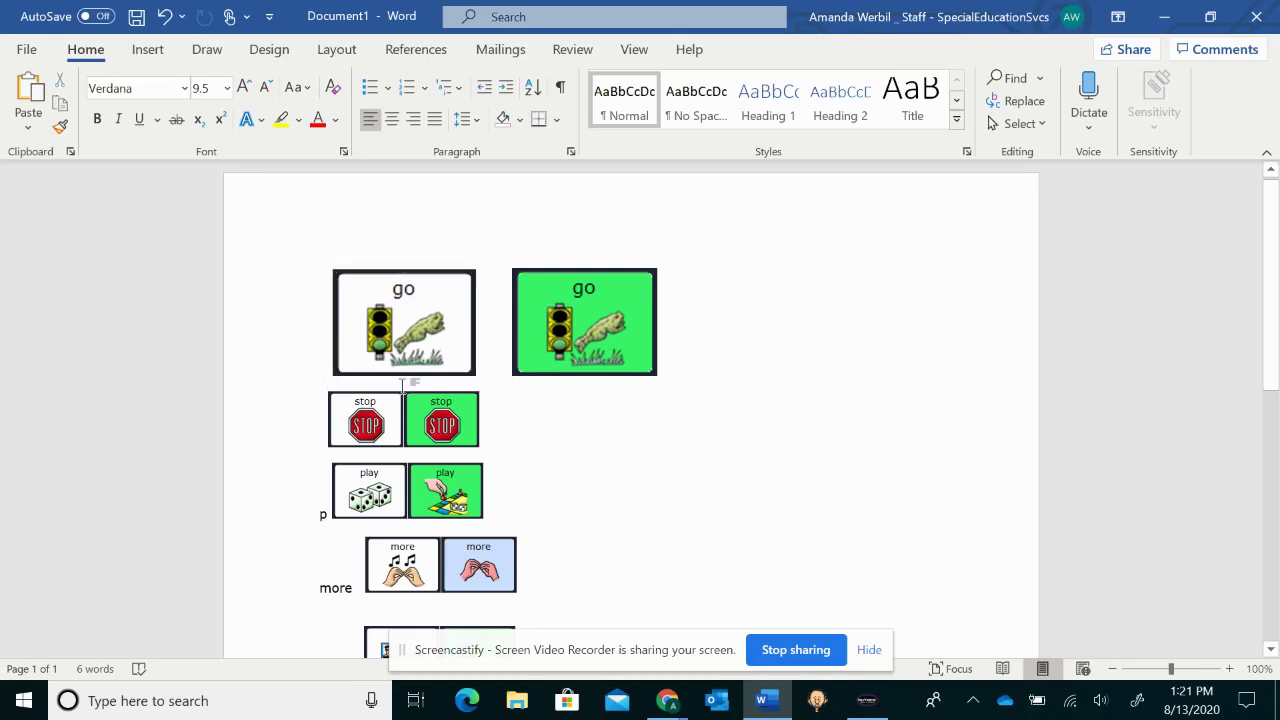
pyautogui.scroll(-5, 718, 515)
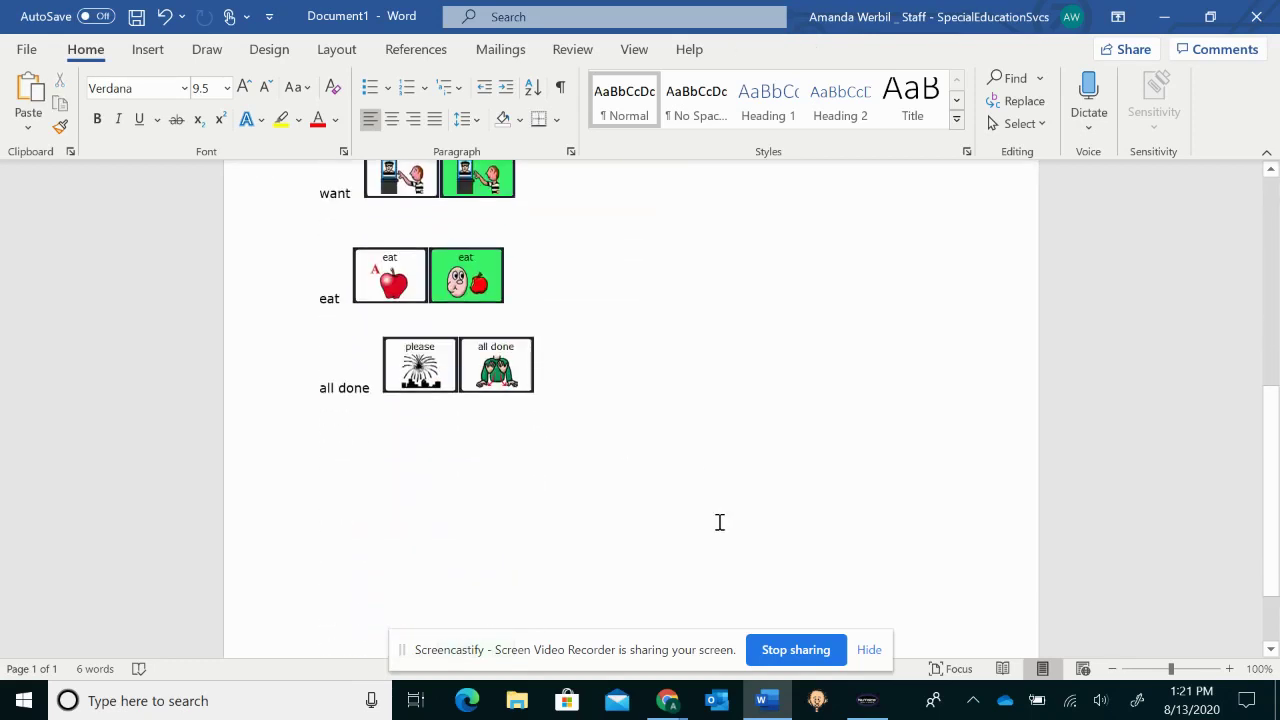
pyautogui.scroll(3, 720, 522)
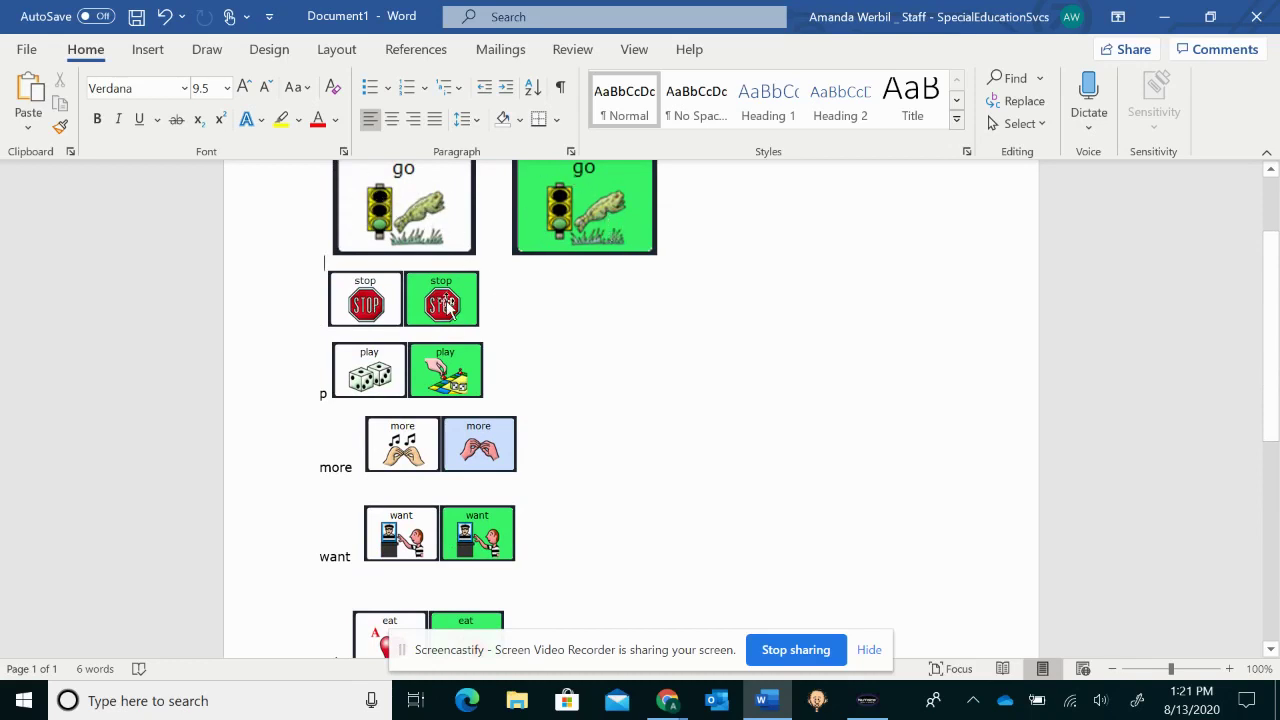
# Step: Minimize Word and show the Screencastify pricing page with its Free and Unlimited plans in Chrome
pyautogui.click(1164, 16)
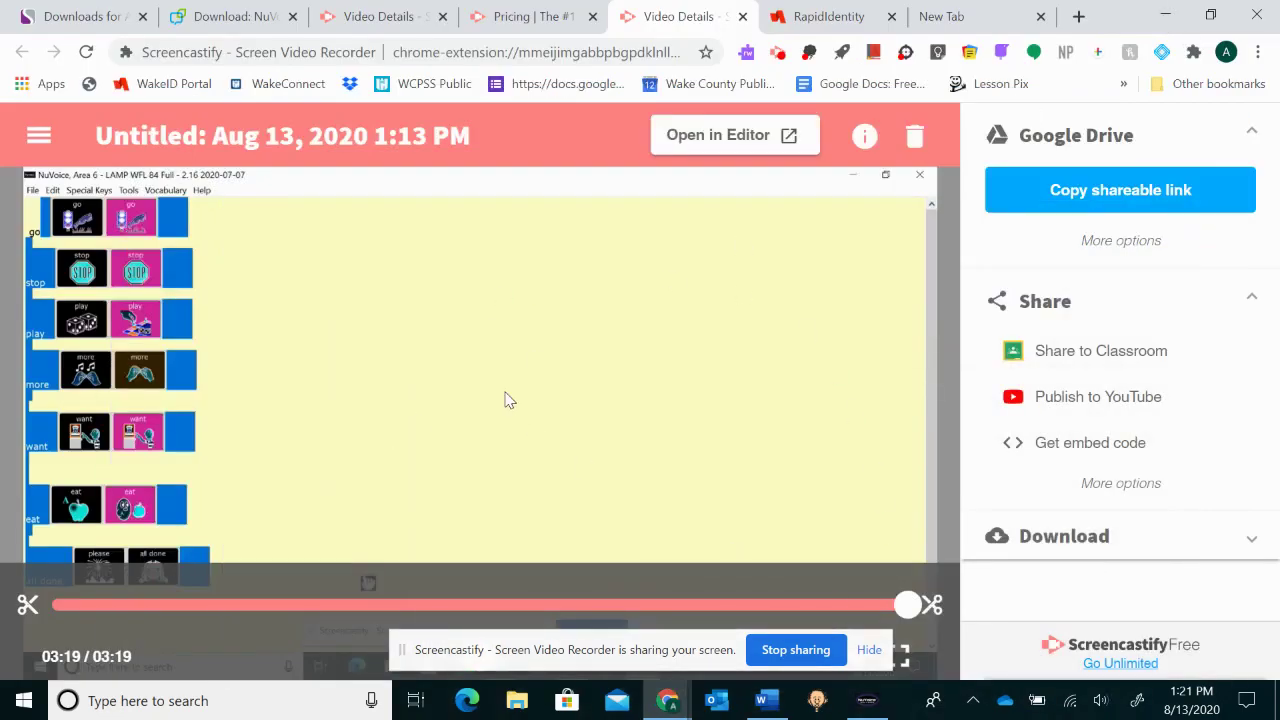
pyautogui.click(519, 24)
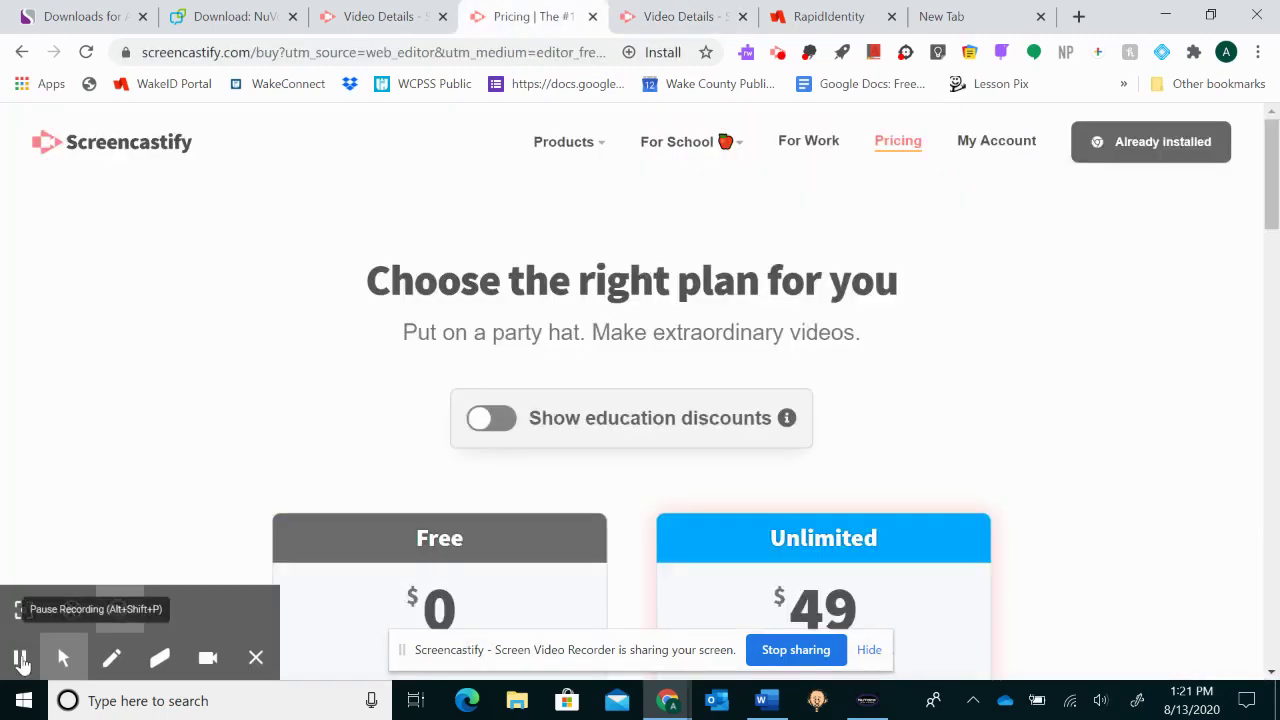